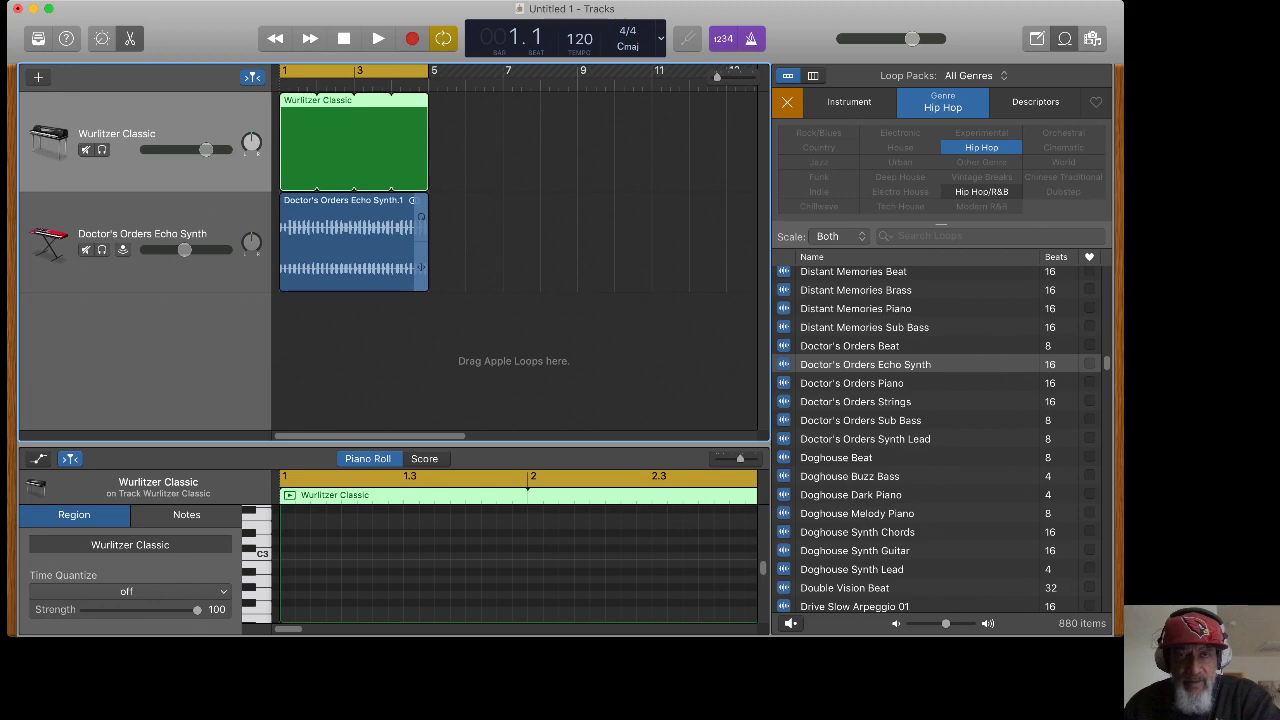
- Play the Wurlitzer Classic and Doctor's Orders Echo Synth tracks, stop playback and return the playhead to the start
{"action": "key", "text": "space"}
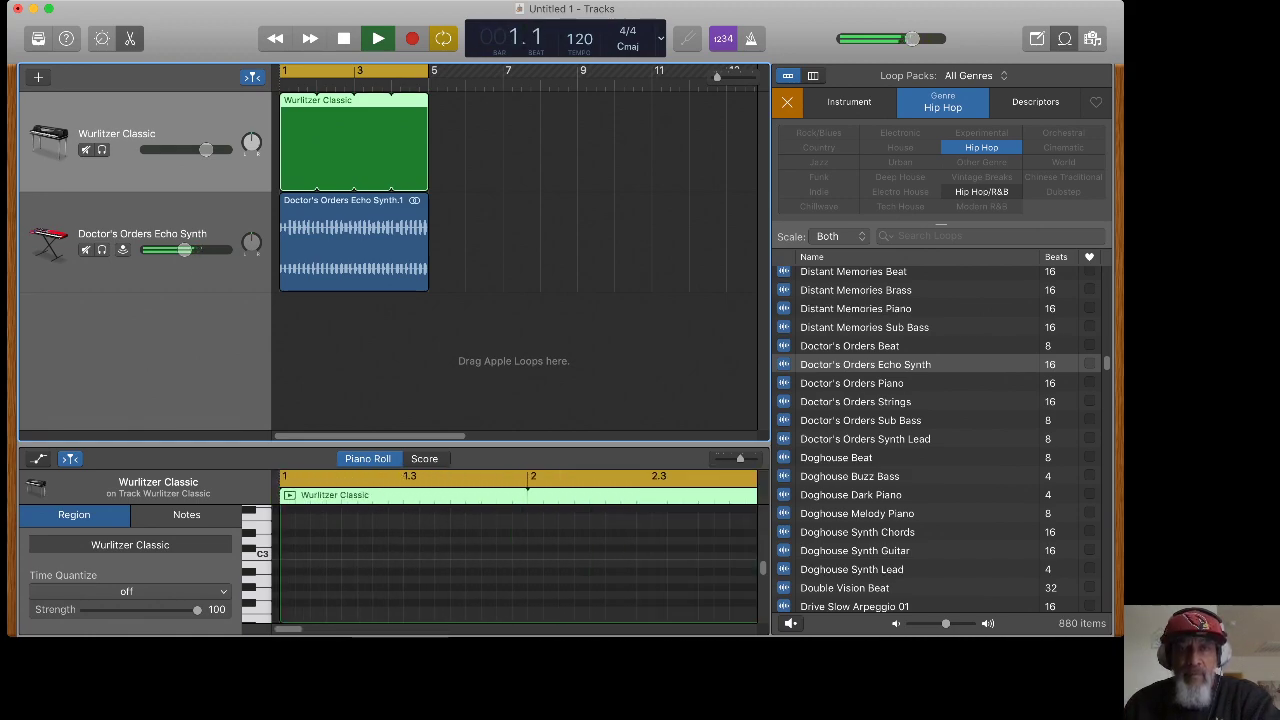
{"action": "key", "text": "space"}
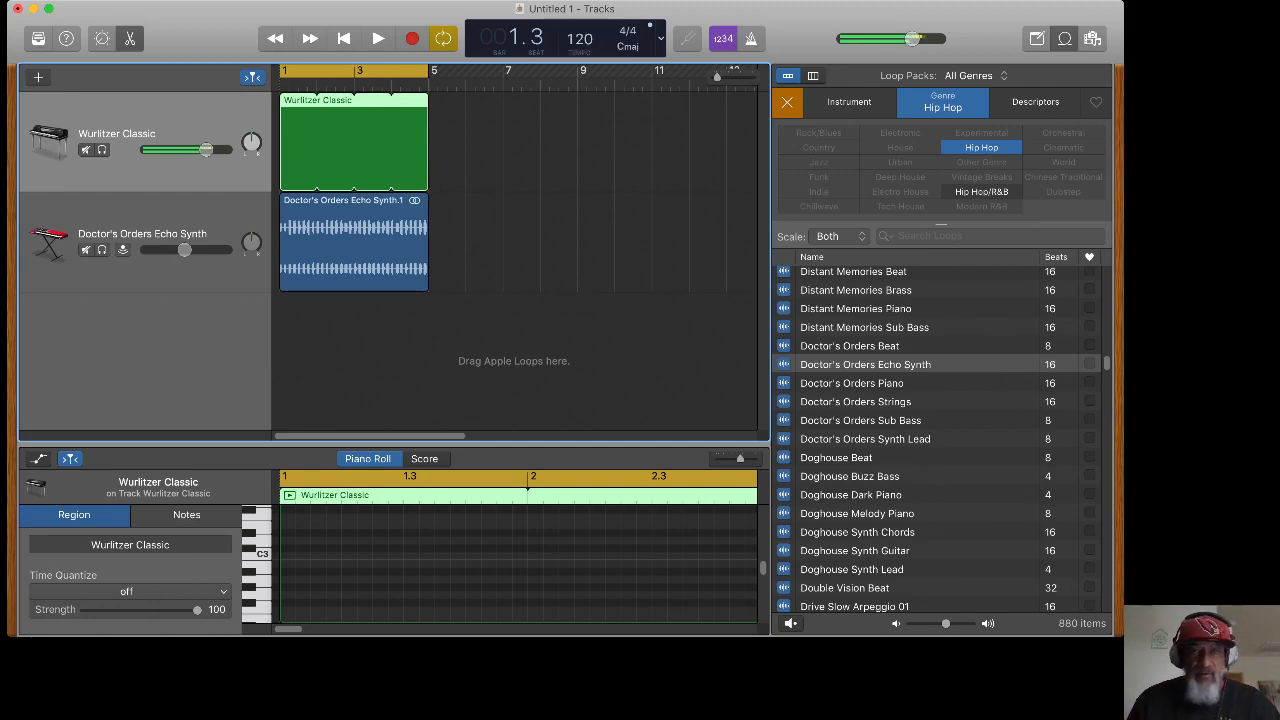
{"action": "key", "text": "period"}
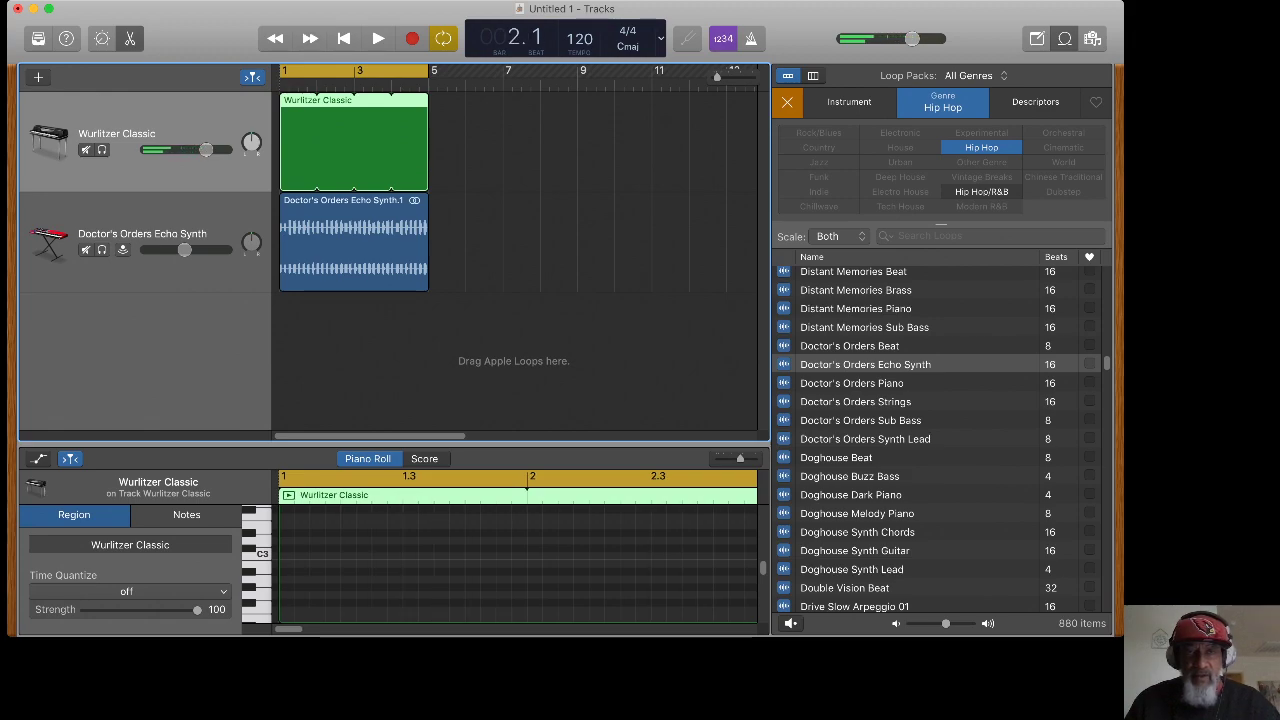
{"action": "key", "text": "Return"}
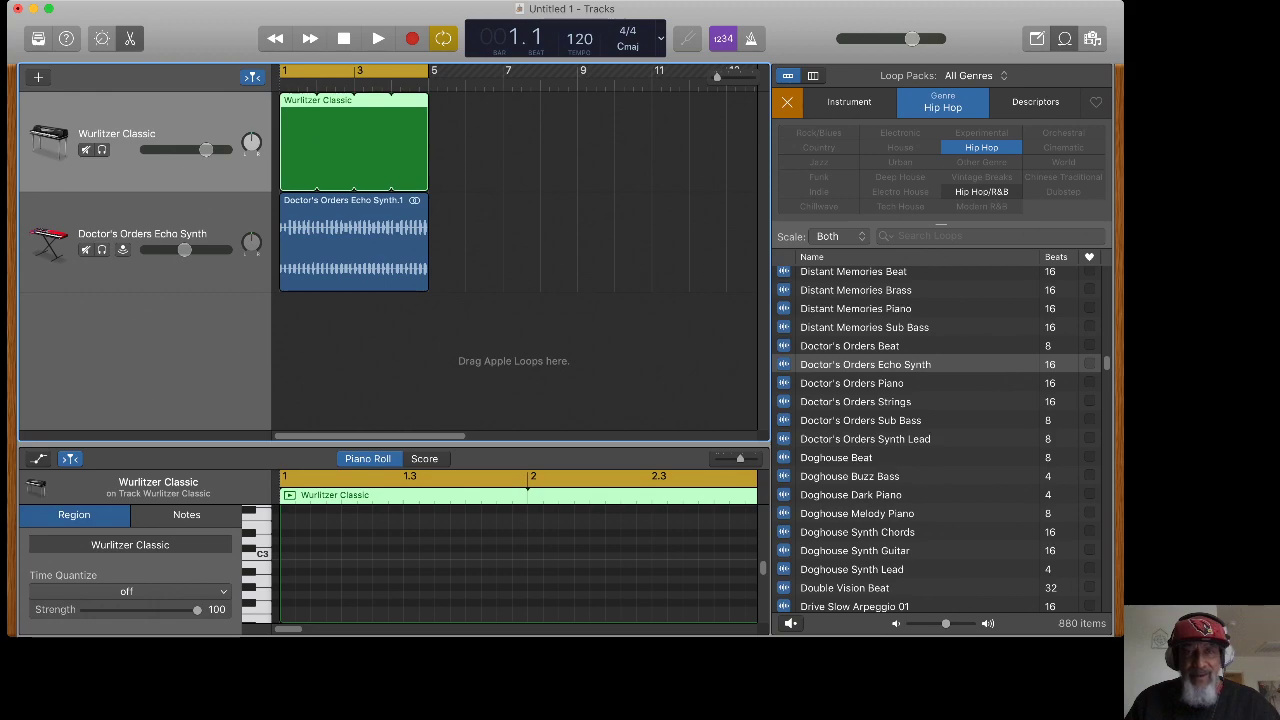
- Record a trial take on the Wurlitzer Classic track and undo back to before the Doctor's Orders Echo Synth track was added
{"action": "key", "text": "r"}
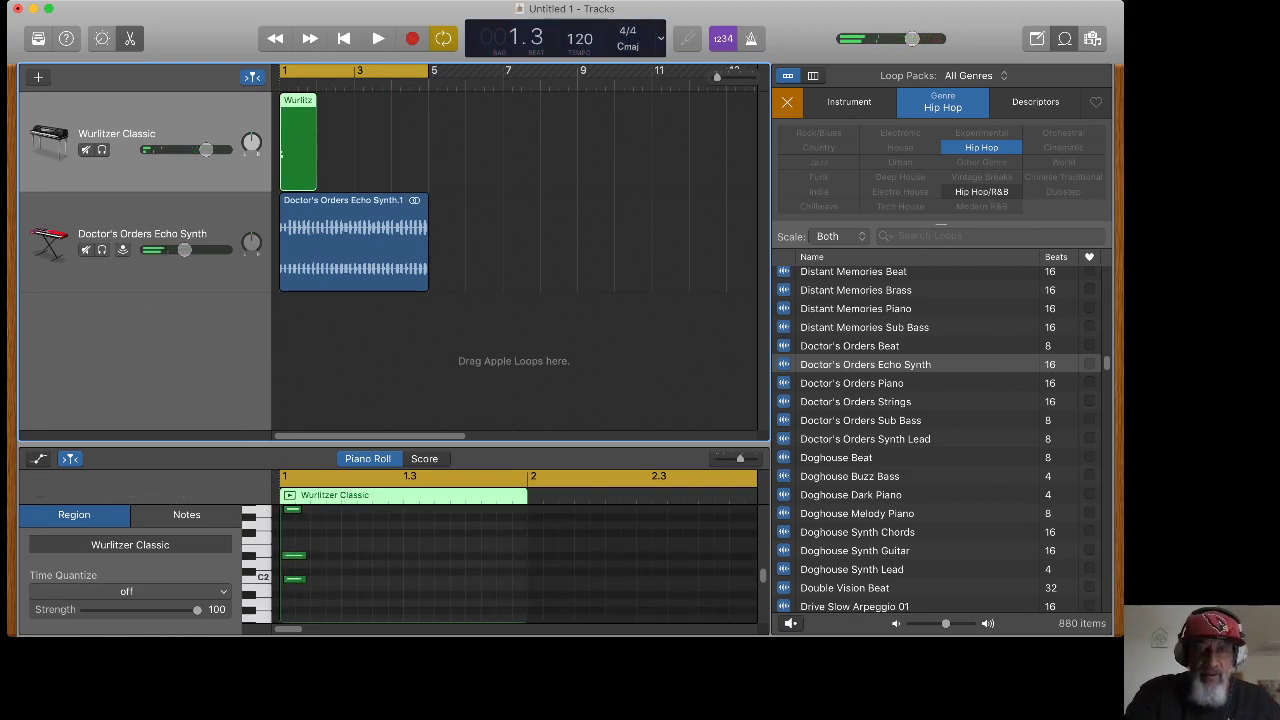
{"action": "key", "text": "super+z"}
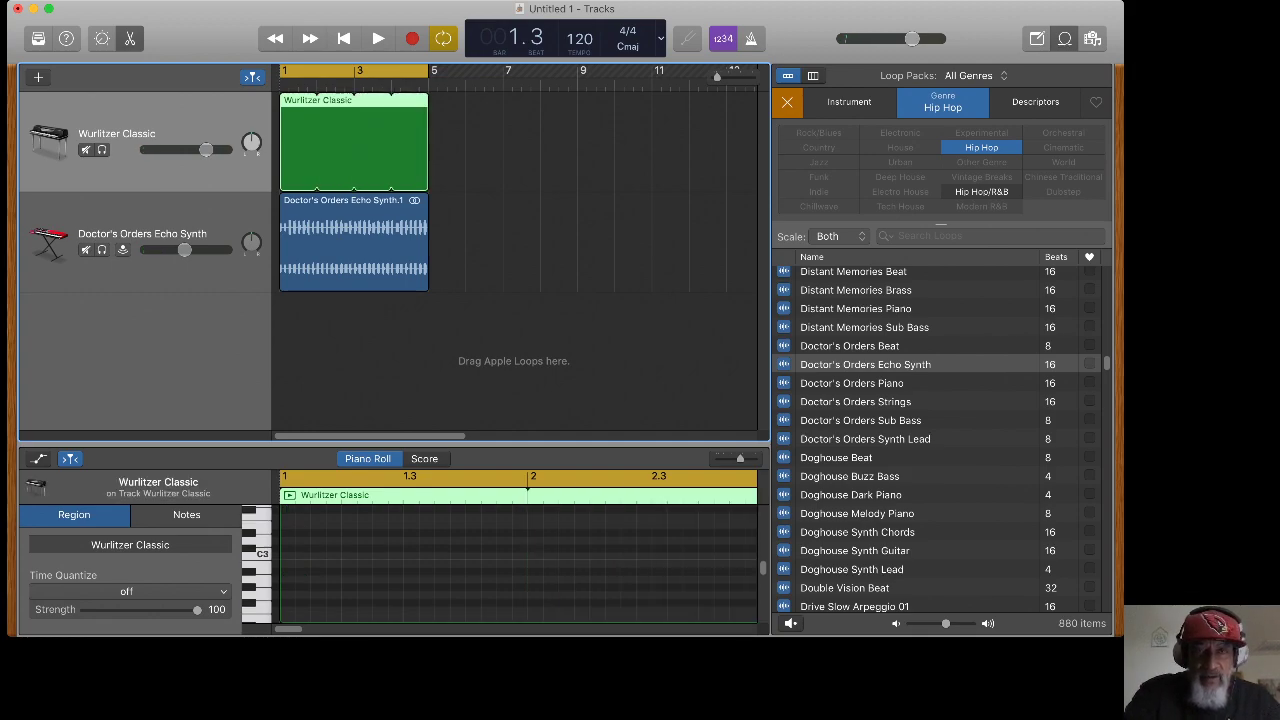
{"action": "key", "text": "super+z"}
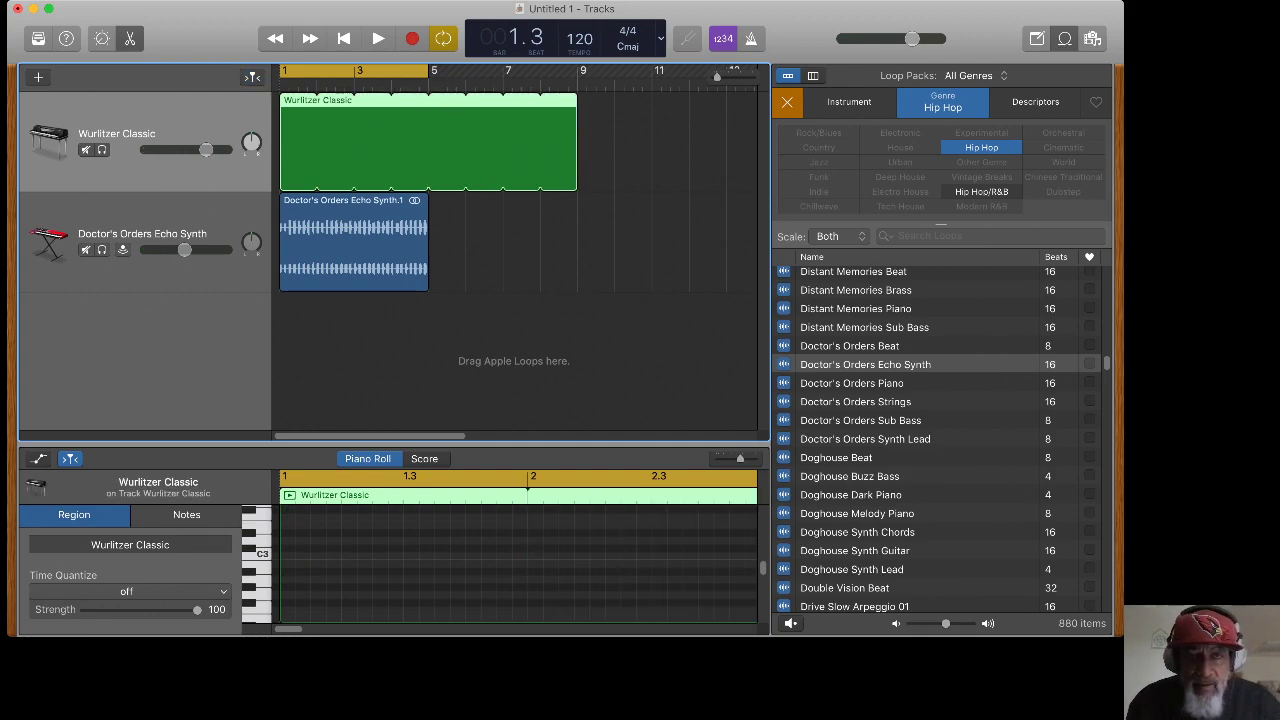
{"action": "key", "text": "Return"}
{"action": "key", "text": "super+z"}
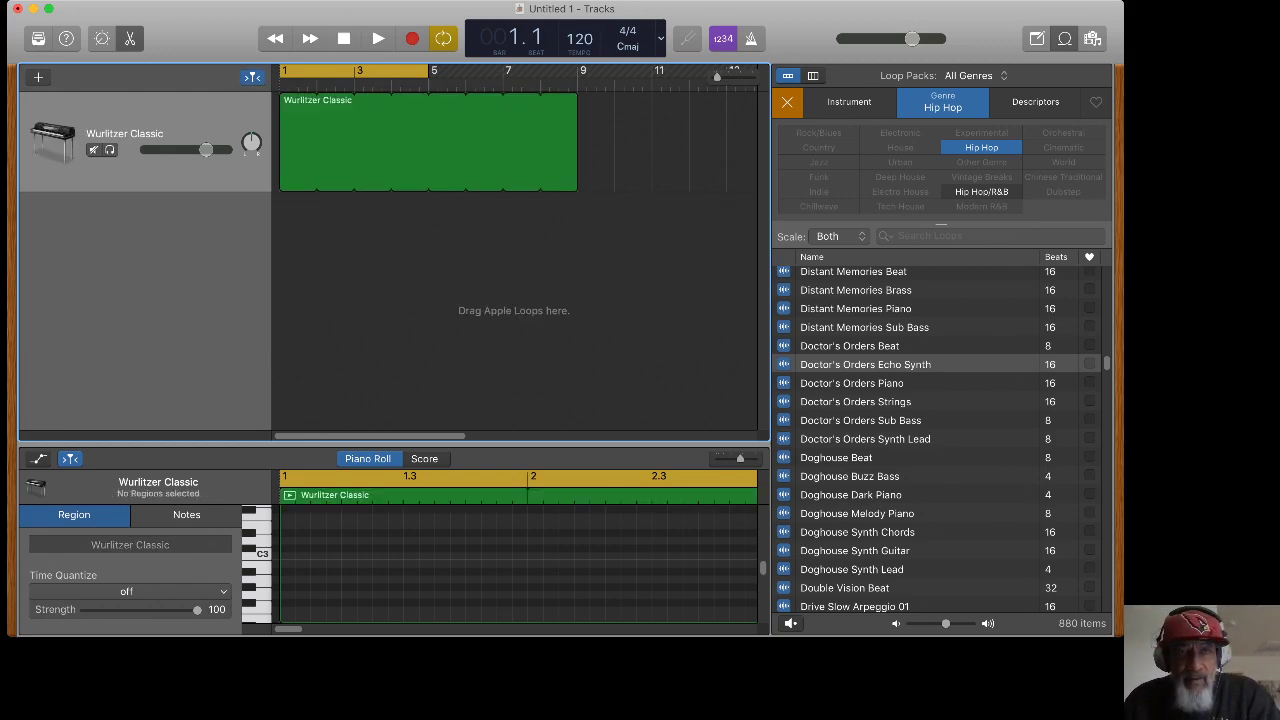
- Undo earlier note edits in the Wurlitzer Classic region and delete the region so its track is empty
{"action": "left_click", "coordinate": [428, 141]}
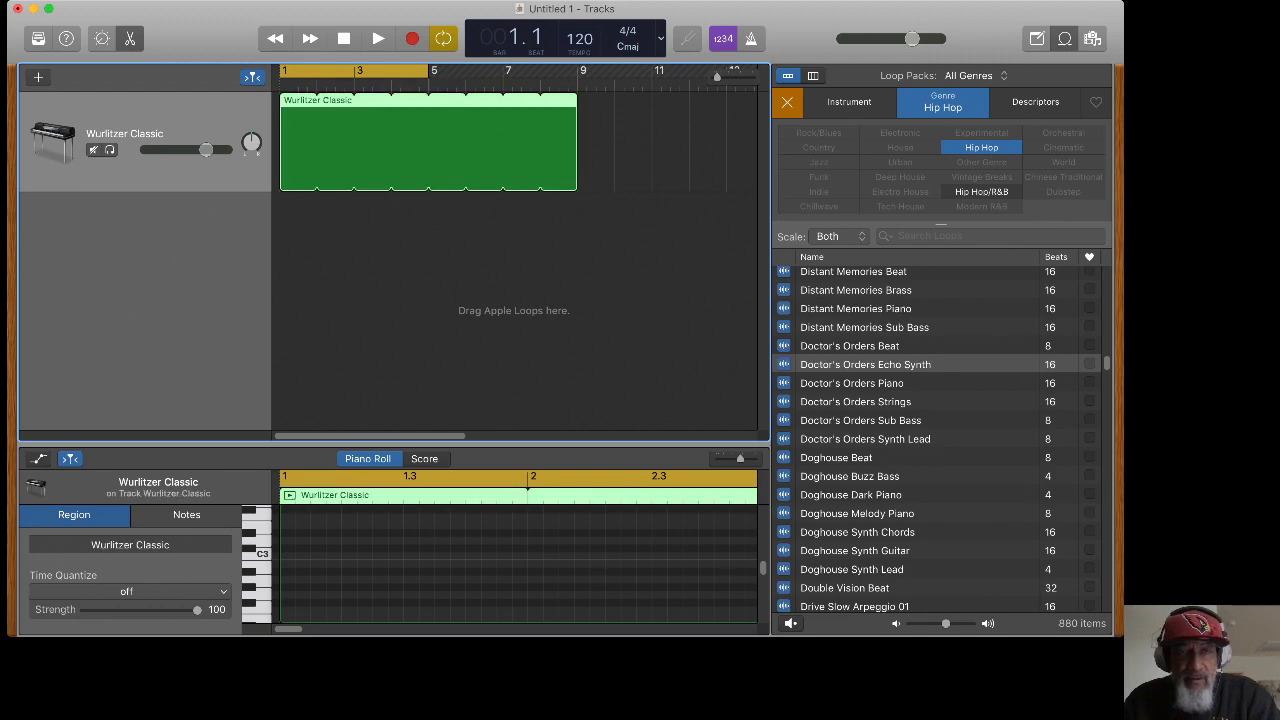
{"action": "key", "text": "super+z"}
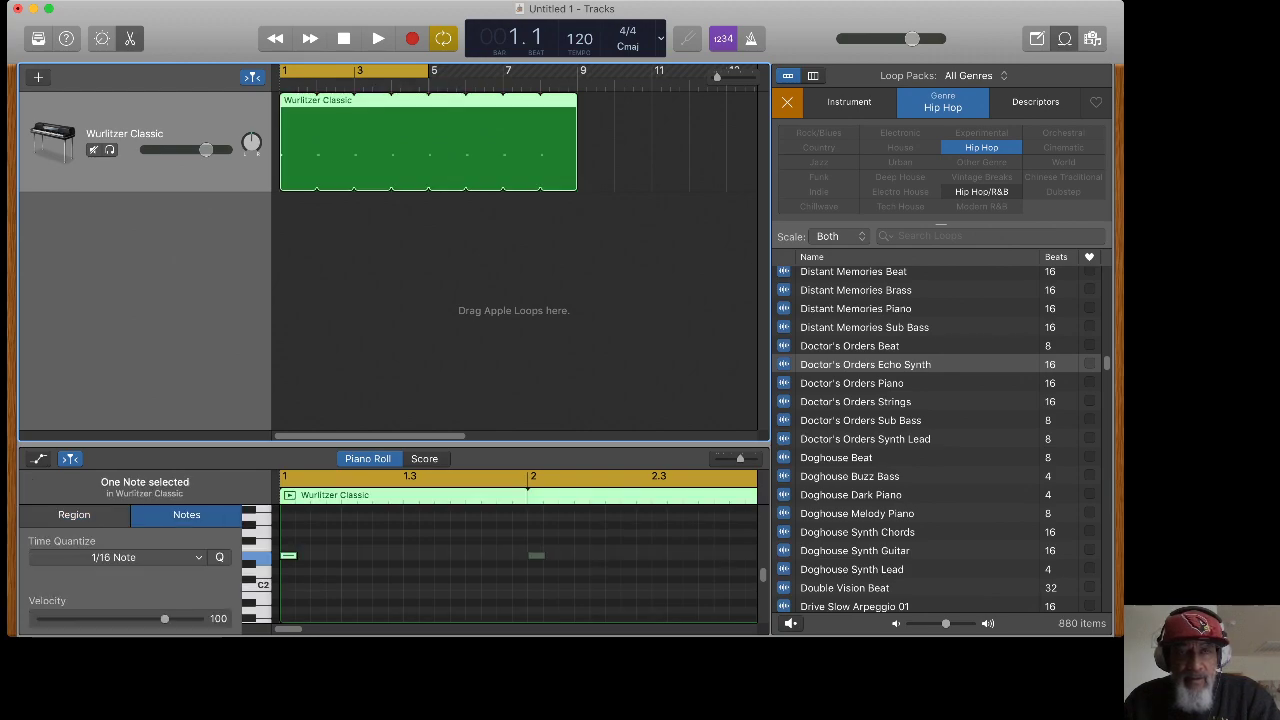
{"action": "key", "text": "super+z"}
{"action": "key", "text": "Delete"}
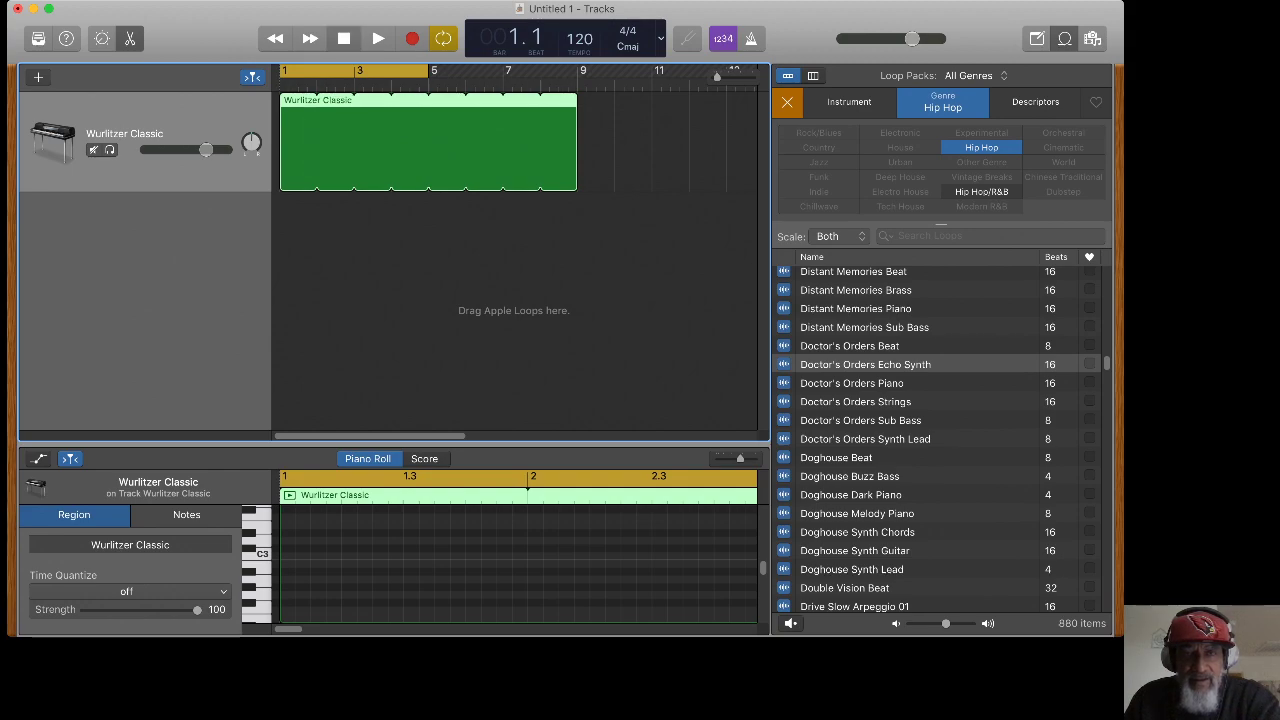
{"action": "left_click_drag", "start_coordinate": [490, 100], "coordinate": [489, 100]}
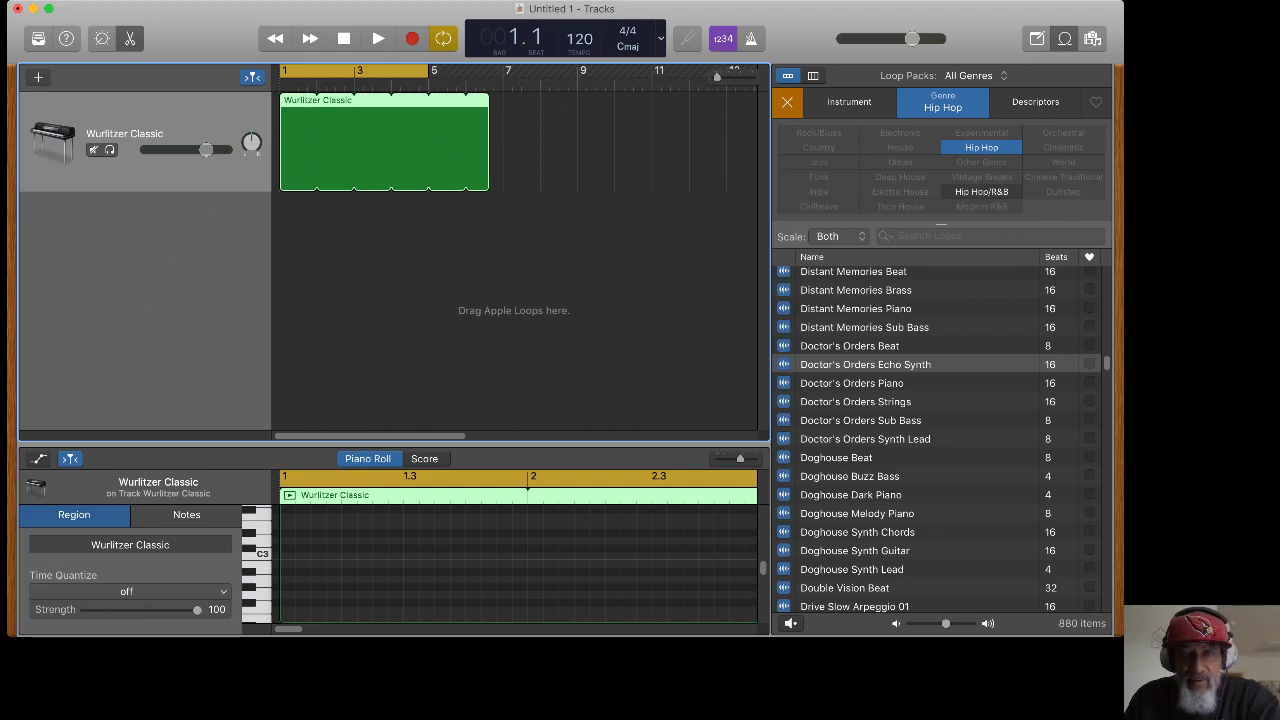
{"action": "key", "text": "Delete"}
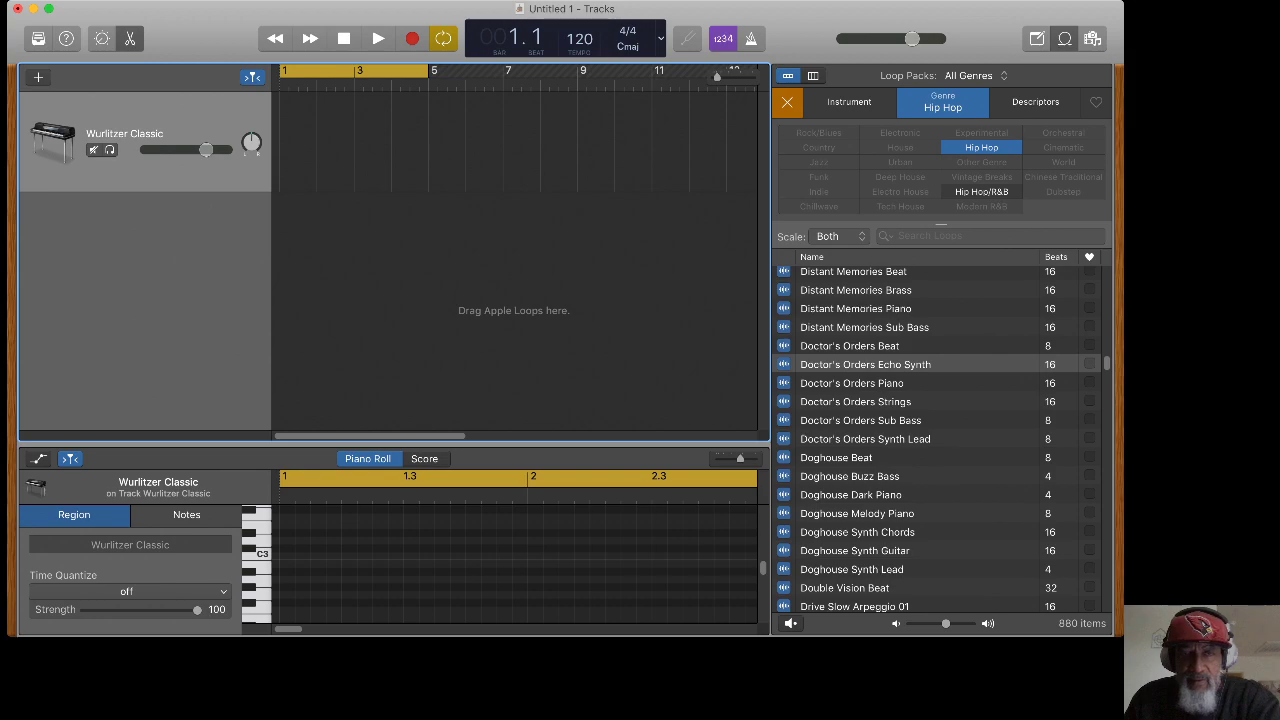
- Add the Doctor's Orders Echo Synth loop on a new track at bar 1 and lower its volume slightly during playback
{"action": "left_click_drag", "start_coordinate": [865, 364], "coordinate": [282, 241]}
{"action": "key", "text": "space"}
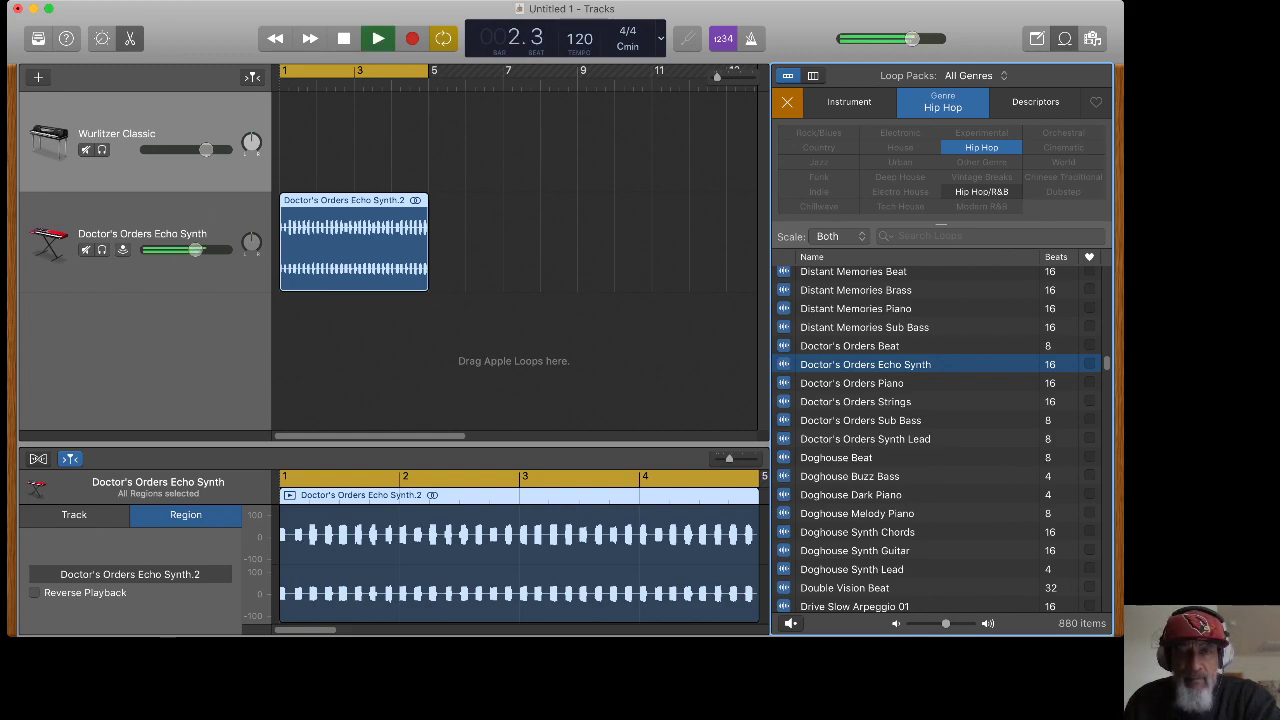
{"action": "left_click_drag", "start_coordinate": [195, 250], "coordinate": [188, 250]}
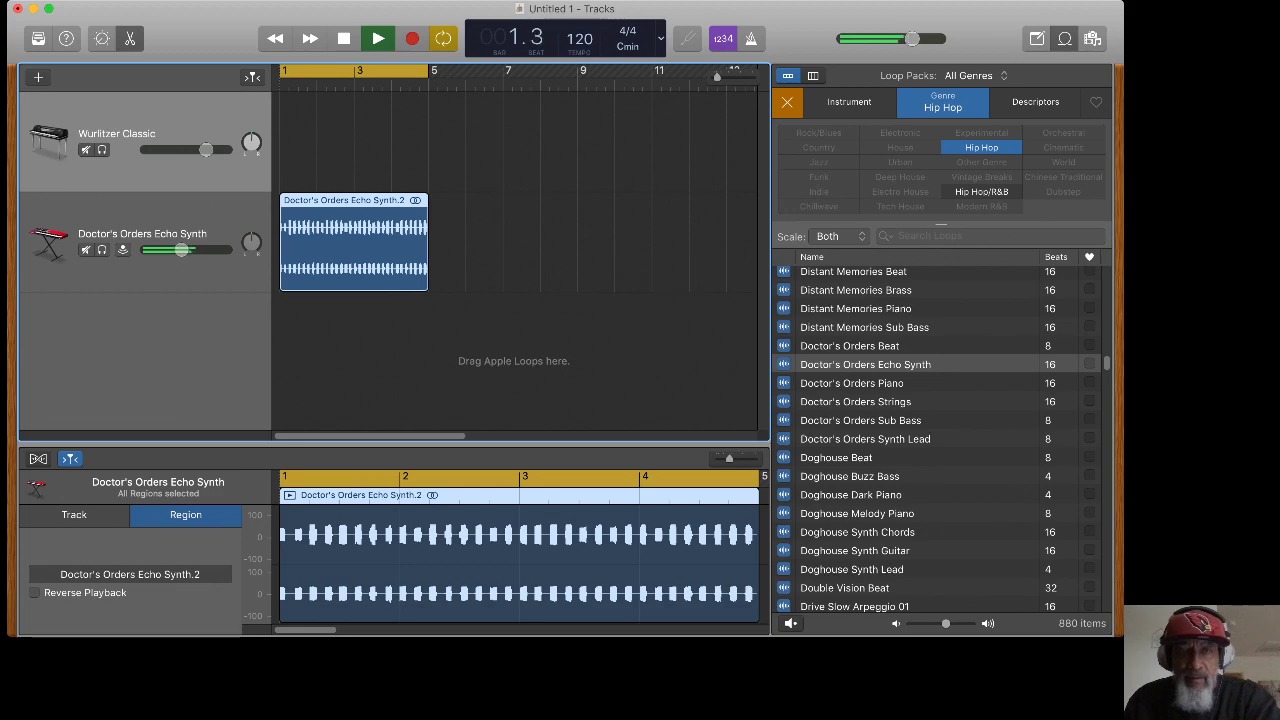
{"action": "key", "text": "space"}
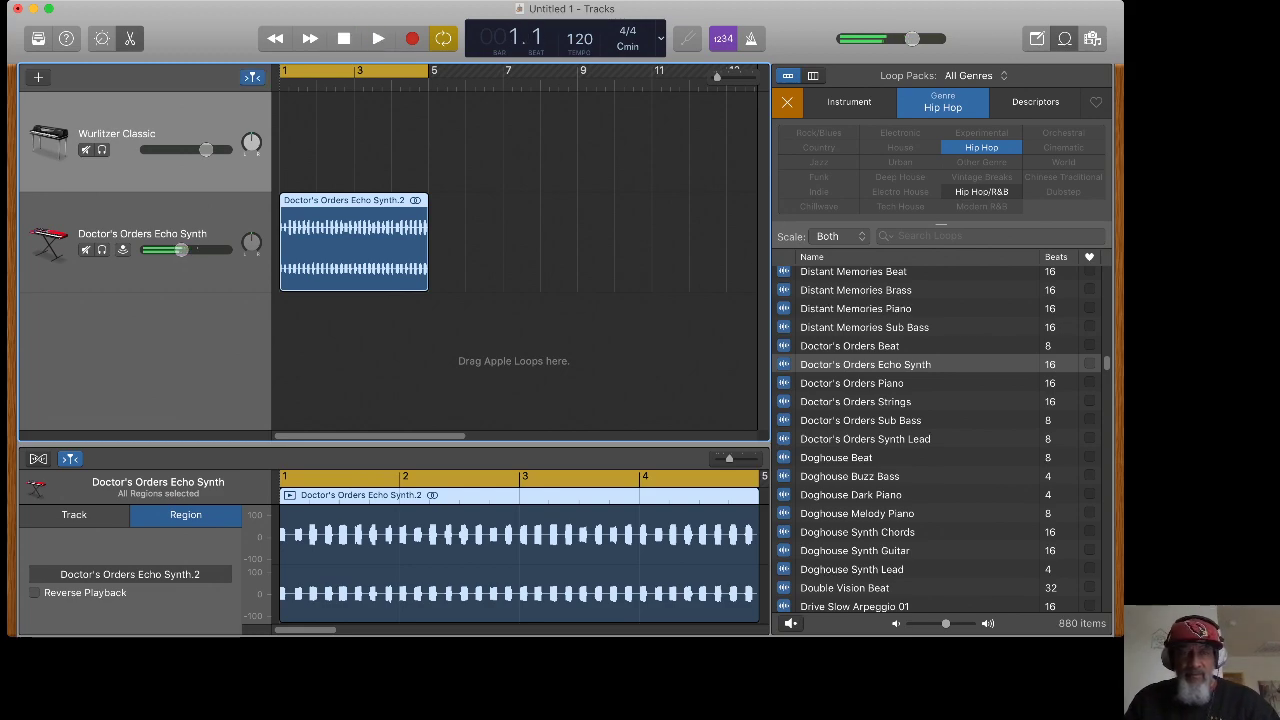
- Select the Wurlitzer Classic track, rehearse notes on it over the looping Echo Synth region and return the playhead to the start
{"action": "left_click", "coordinate": [116, 141]}
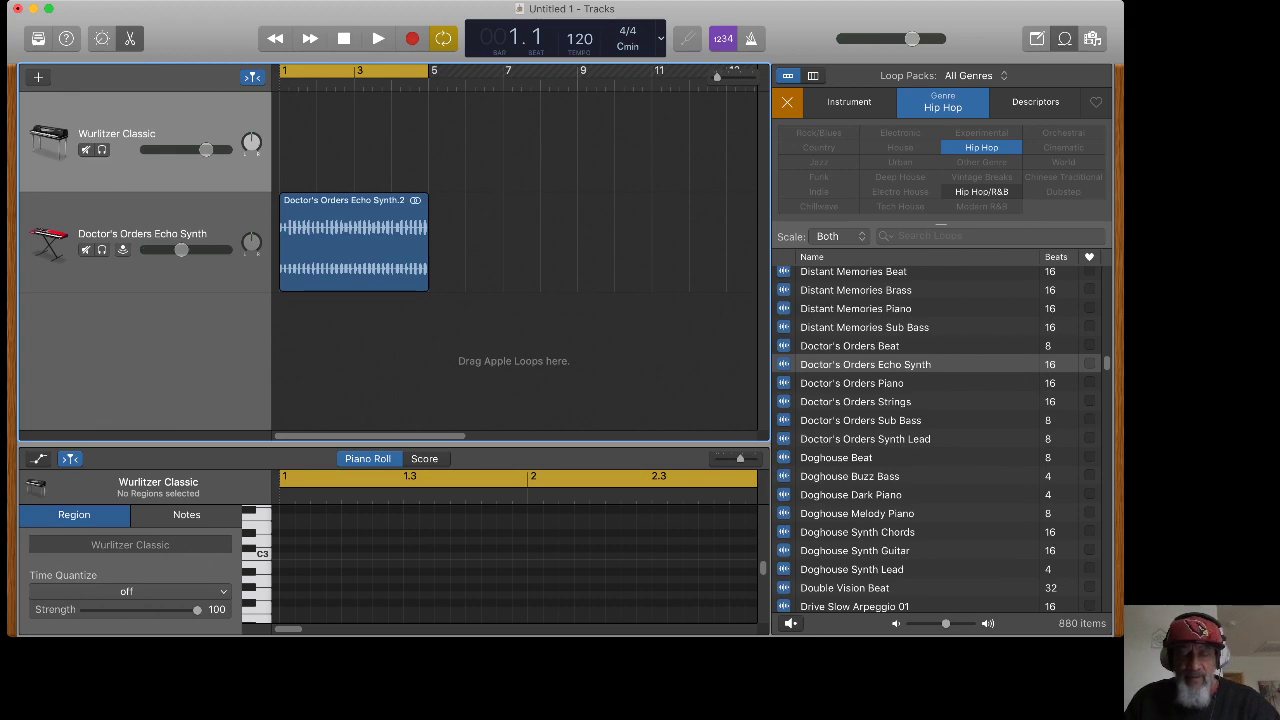
{"action": "key", "text": "a"}
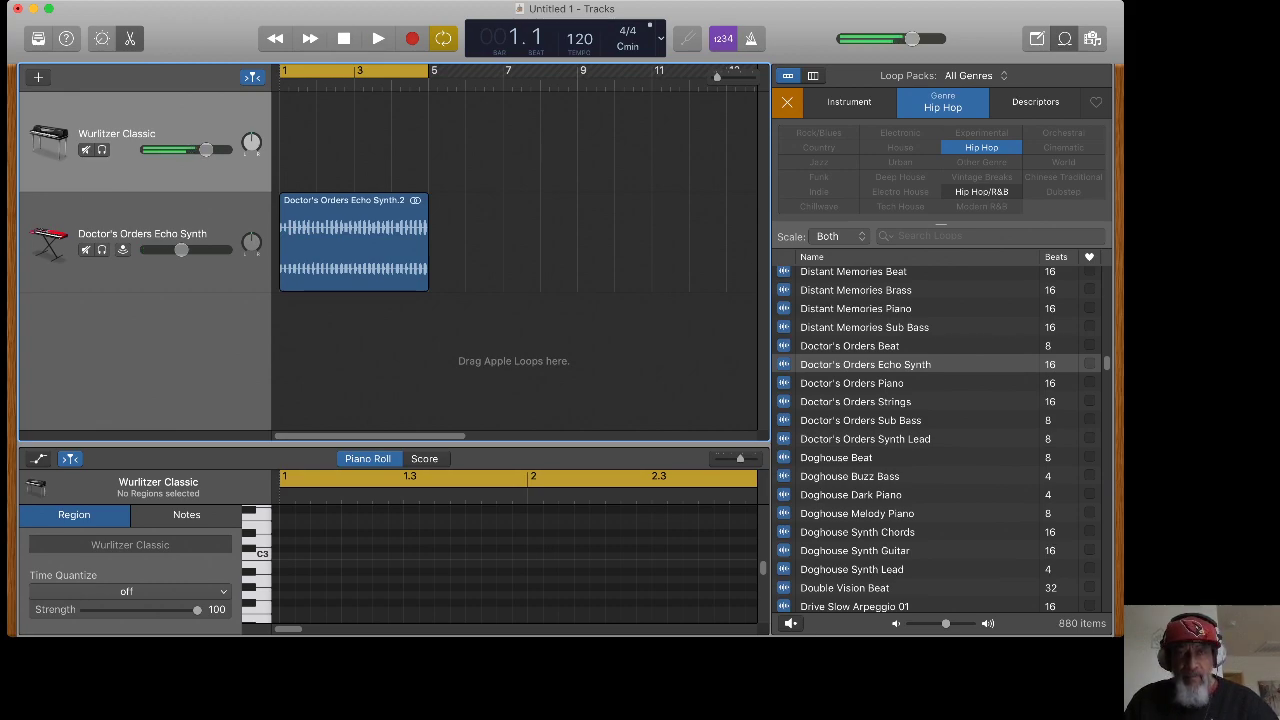
{"action": "key", "text": "space"}
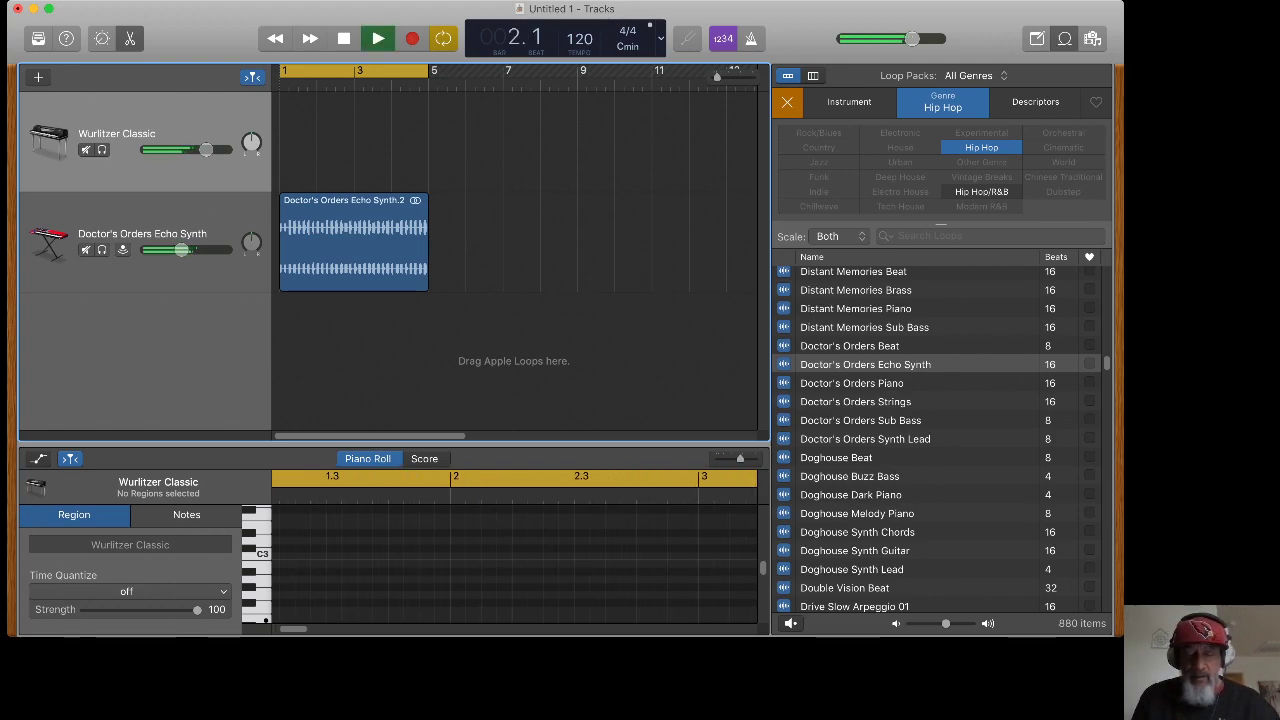
{"action": "key", "text": "s"}
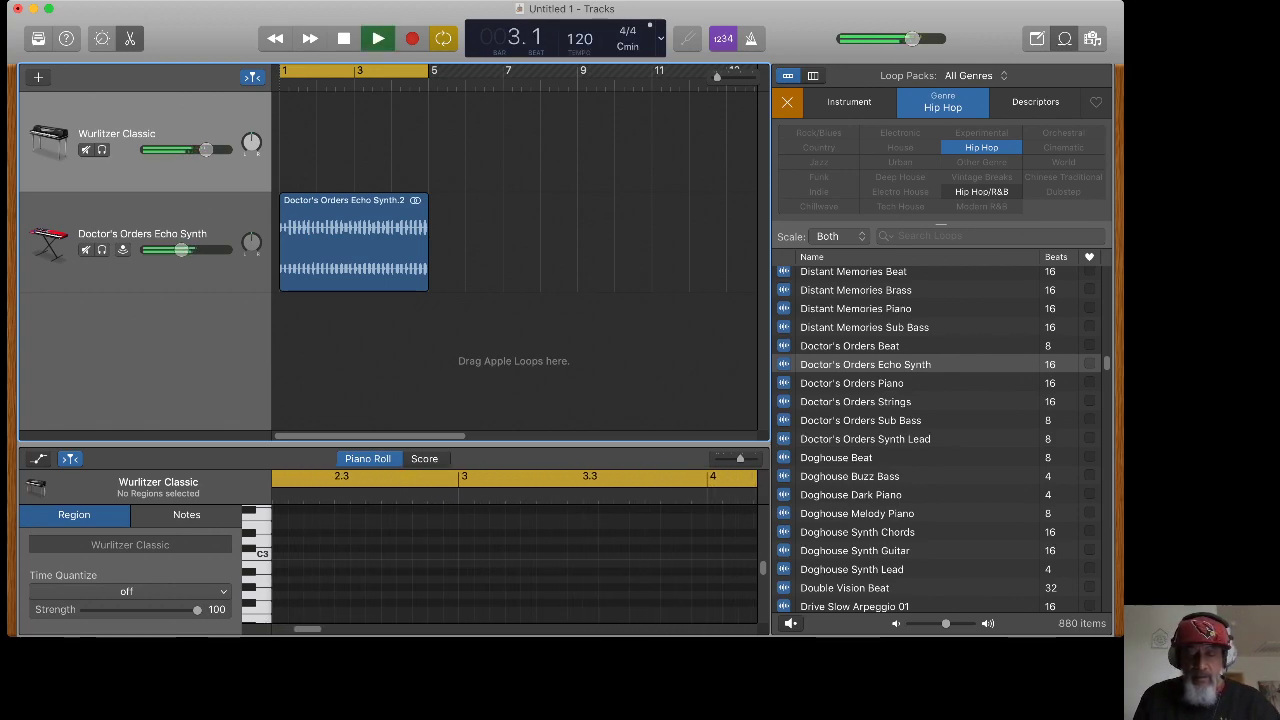
{"action": "key", "text": "y"}
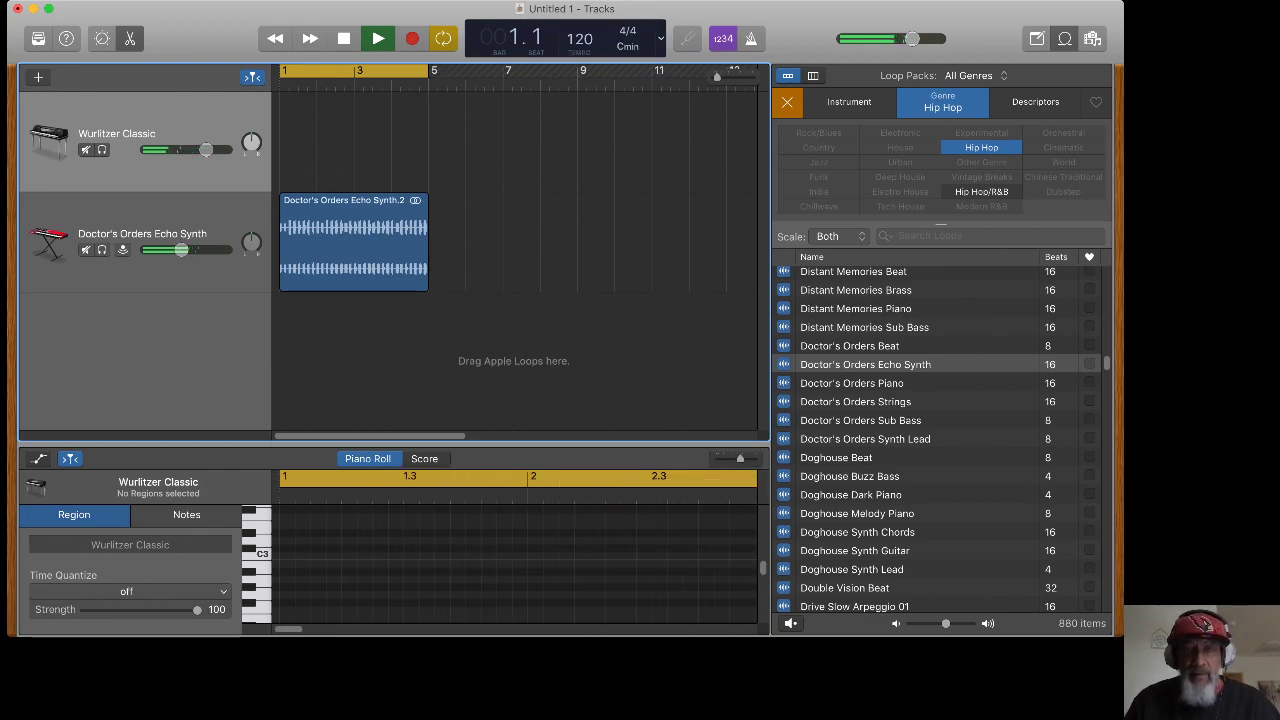
{"action": "key", "text": "space"}
{"action": "key", "text": "Return"}
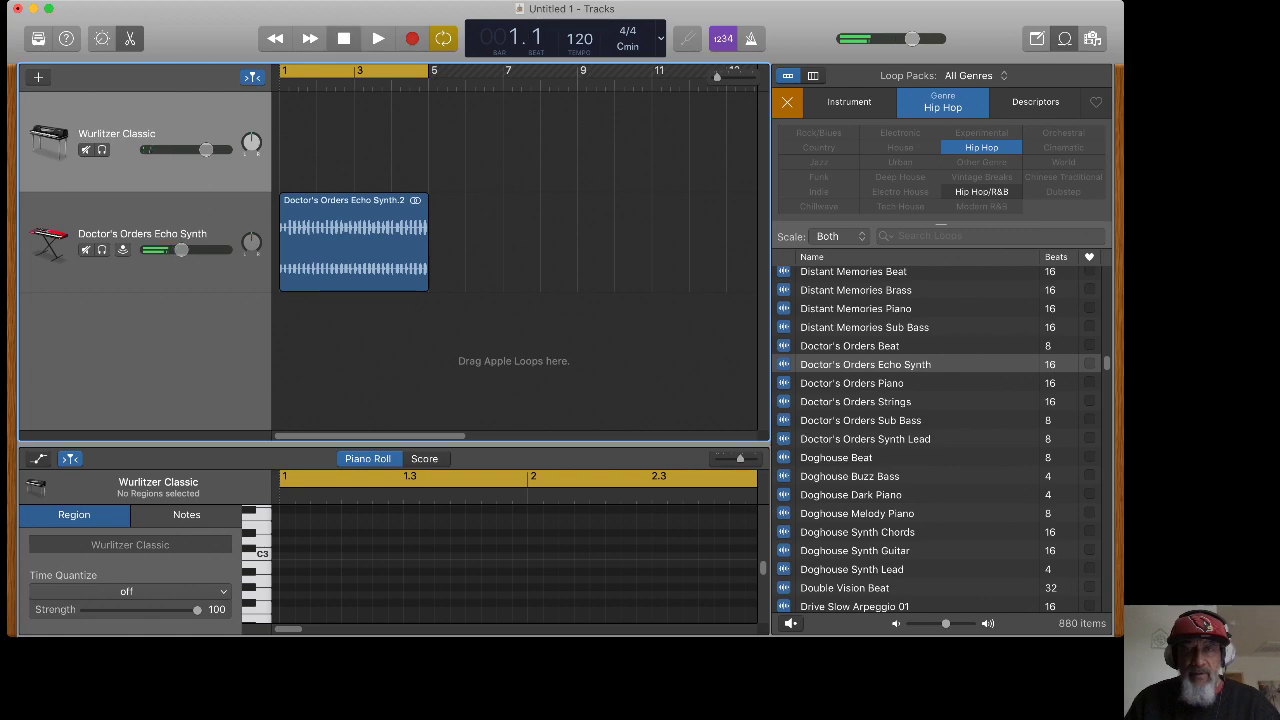
- Start and stop two trial recordings on the Wurlitzer Classic track, switching the metronome on between them
{"action": "key", "text": "r"}
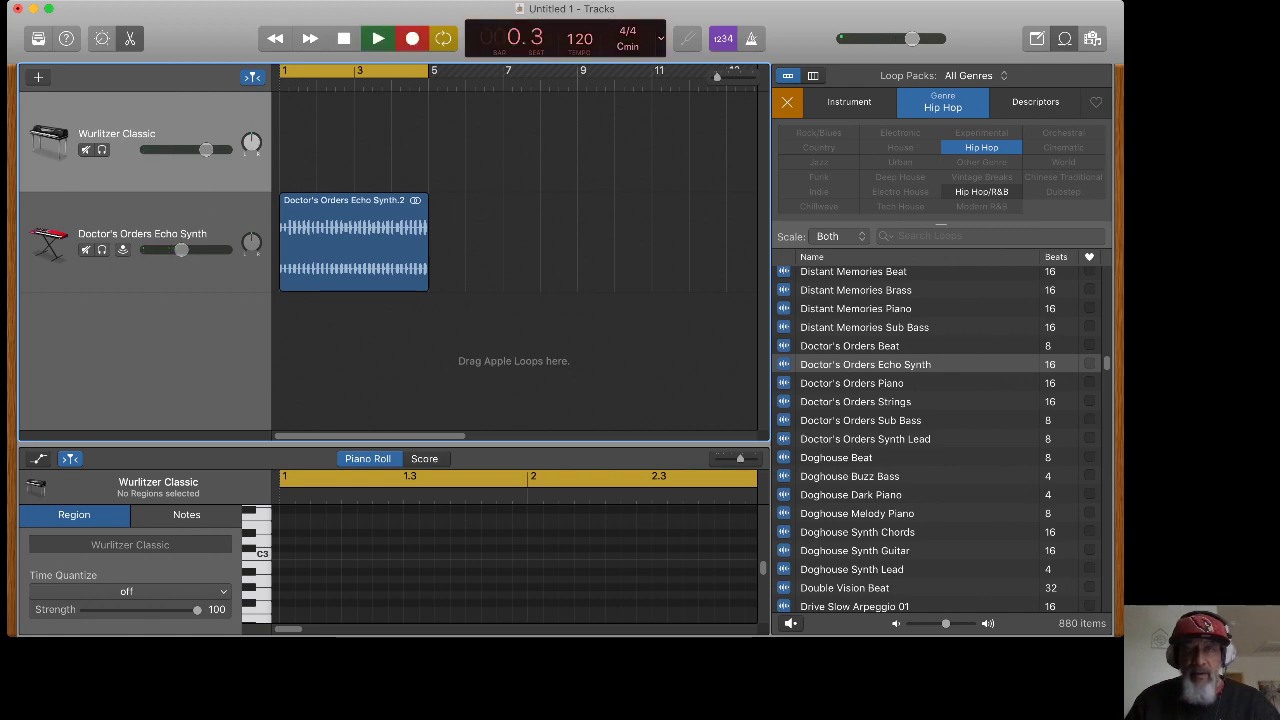
{"action": "key", "text": "space"}
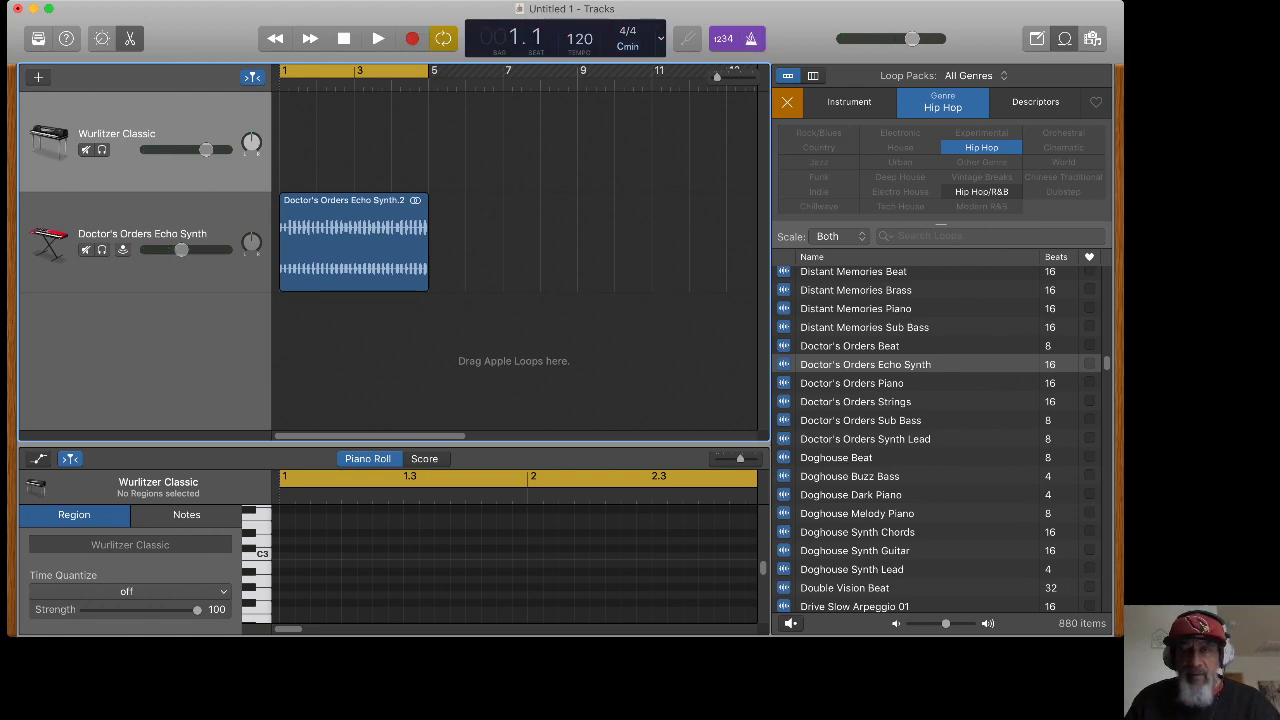
{"action": "key", "text": "r"}
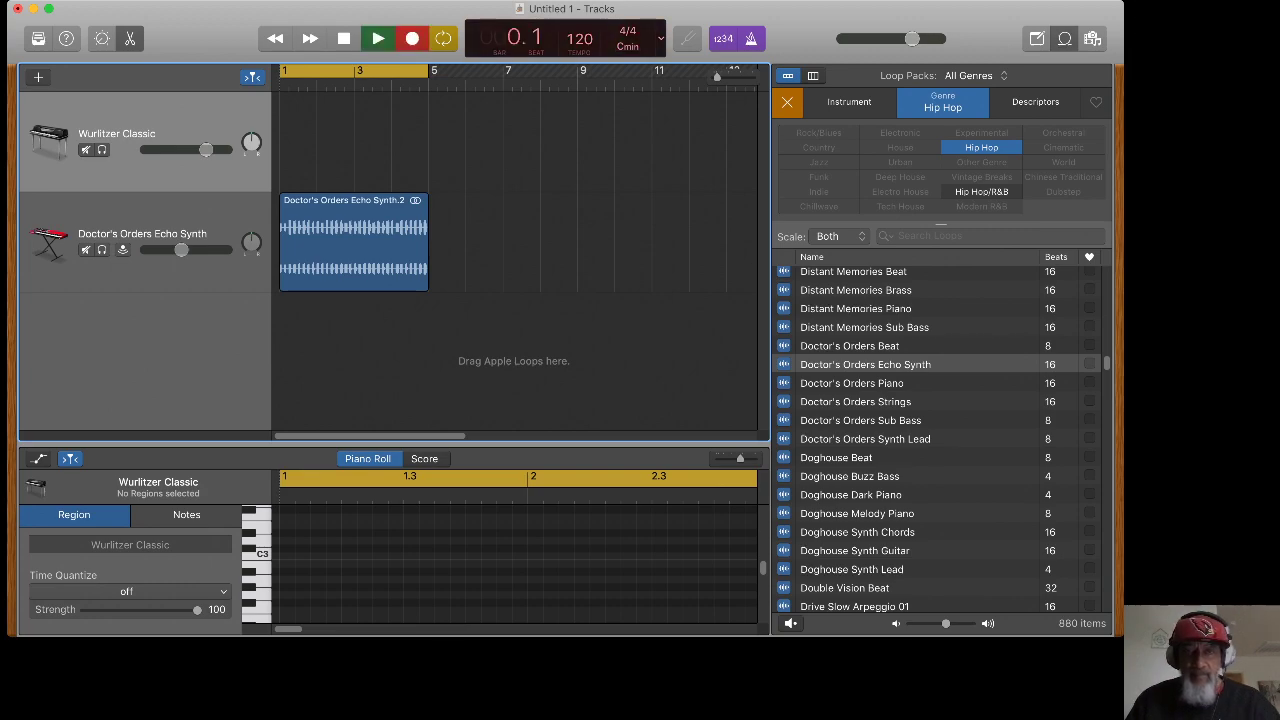
{"action": "key", "text": "space"}
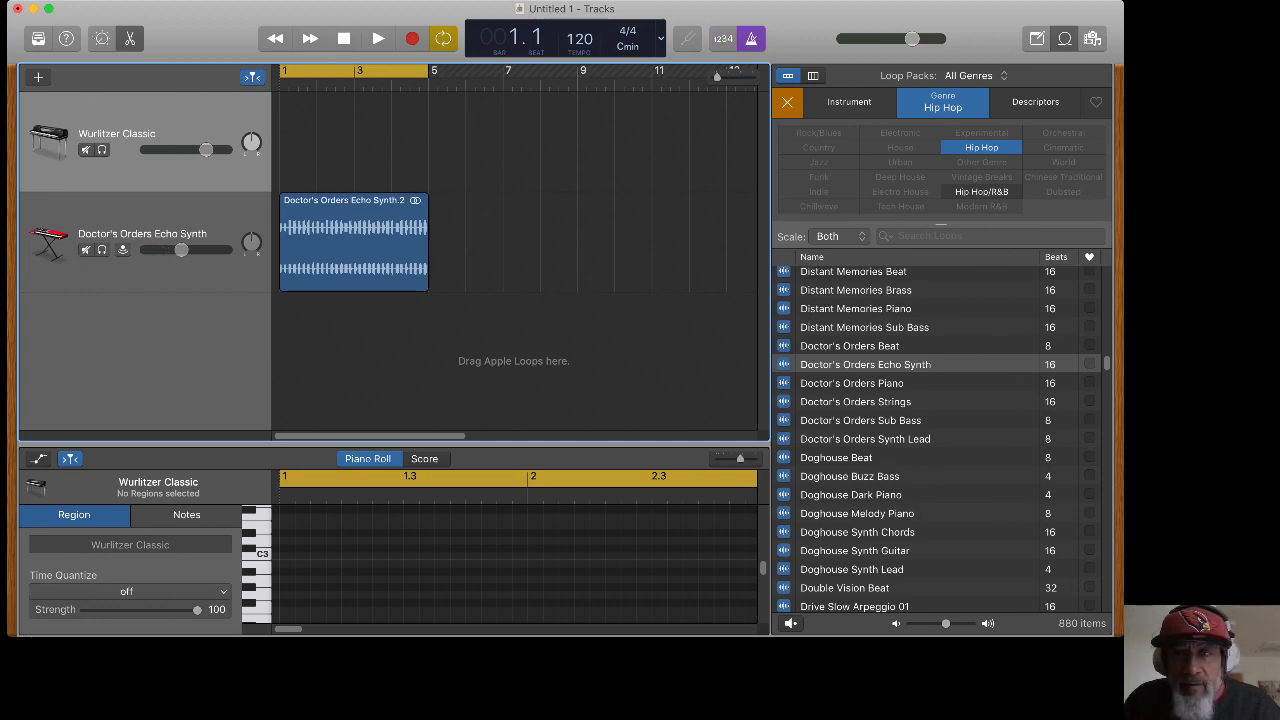
- Turn the count-in on and test it together with the metronome through short playback and a trial recording
{"action": "key", "text": "shift+k"}
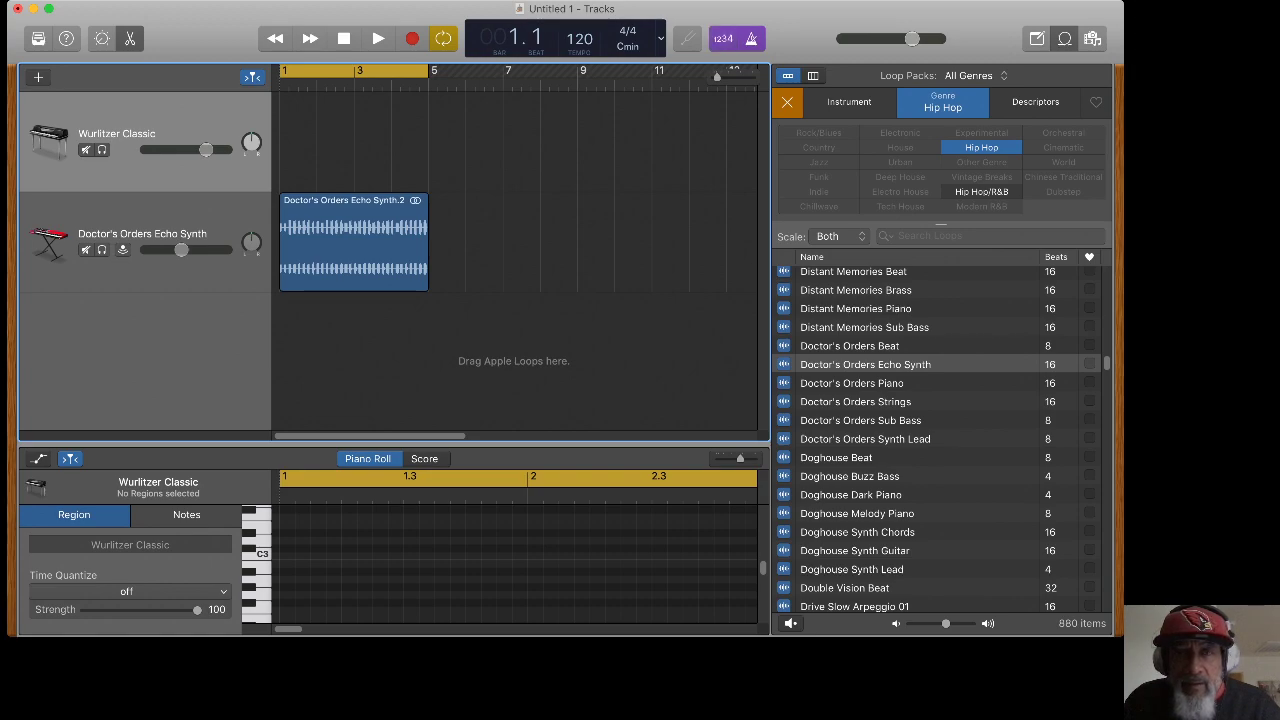
{"action": "key", "text": "space"}
{"action": "key", "text": "space"}
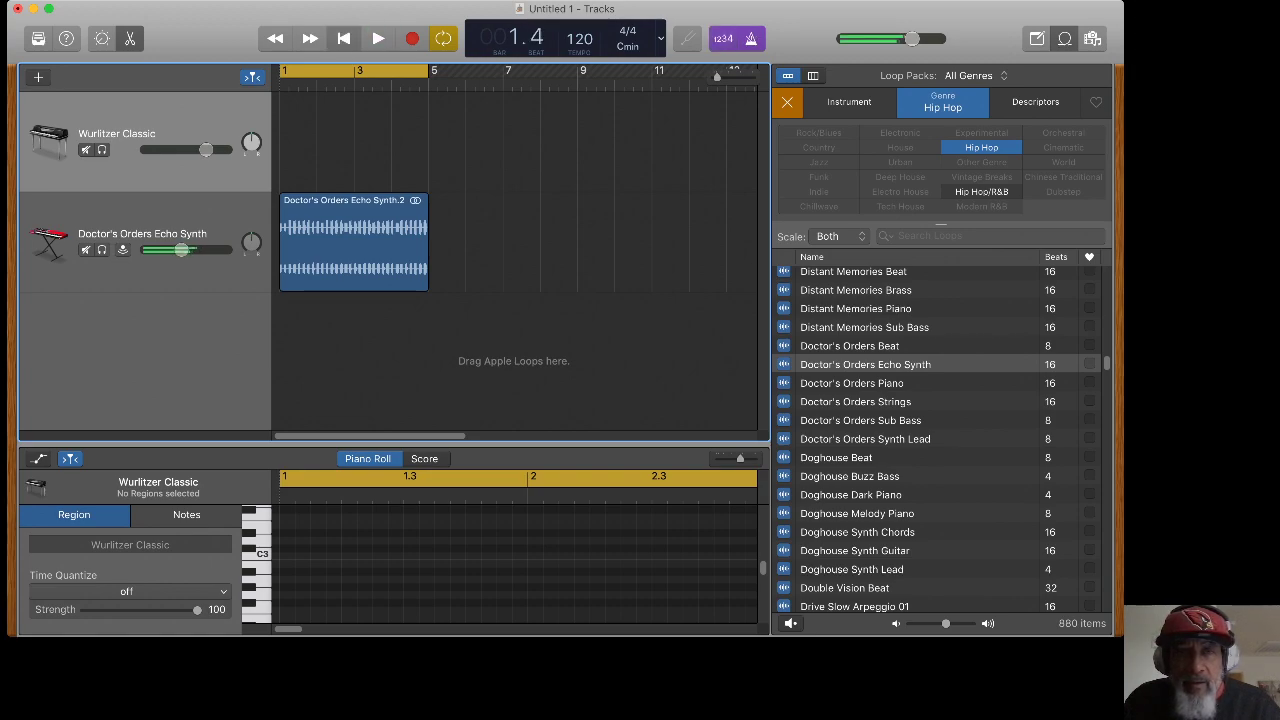
{"action": "key", "text": "k"}
{"action": "key", "text": "k"}
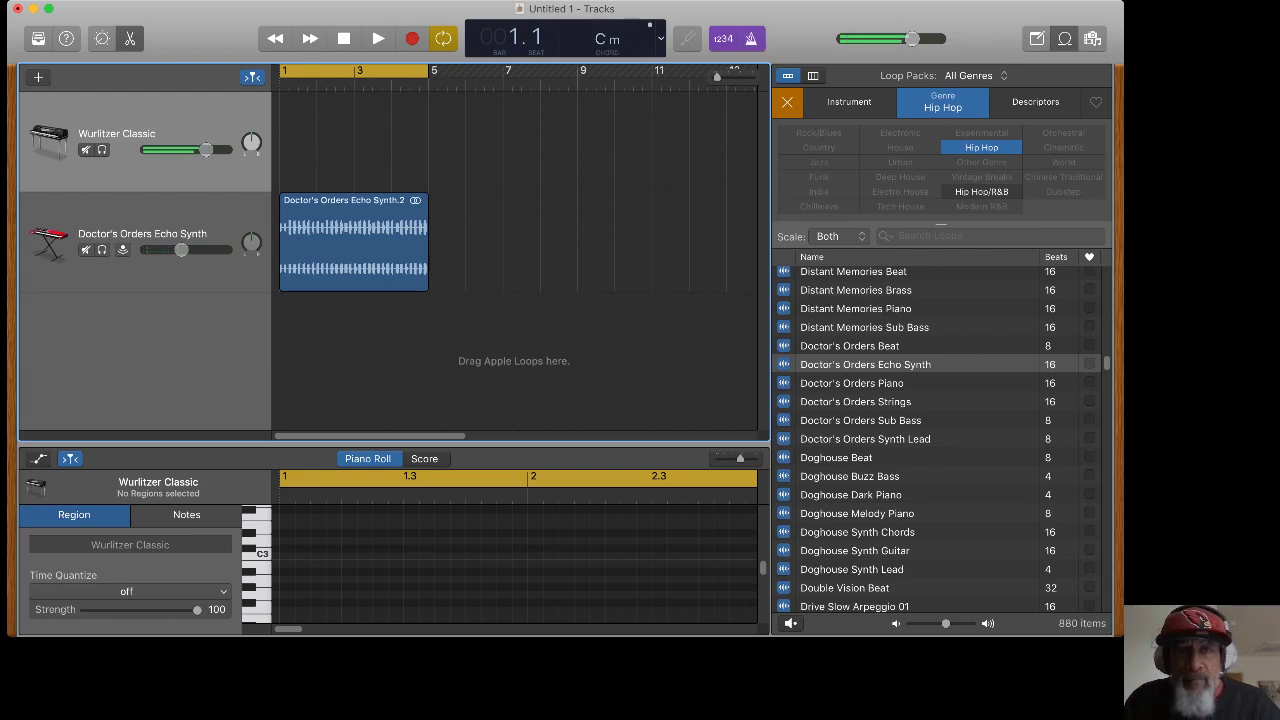
{"action": "key", "text": "r"}
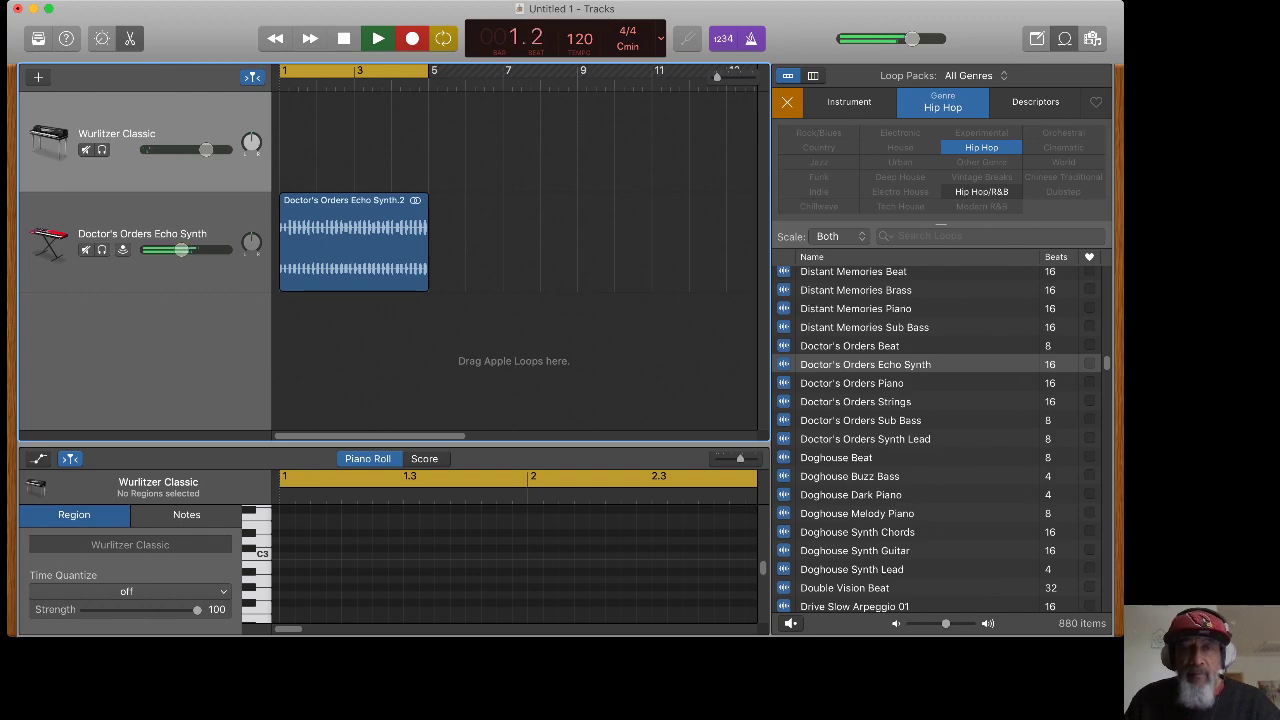
{"action": "key", "text": "space"}
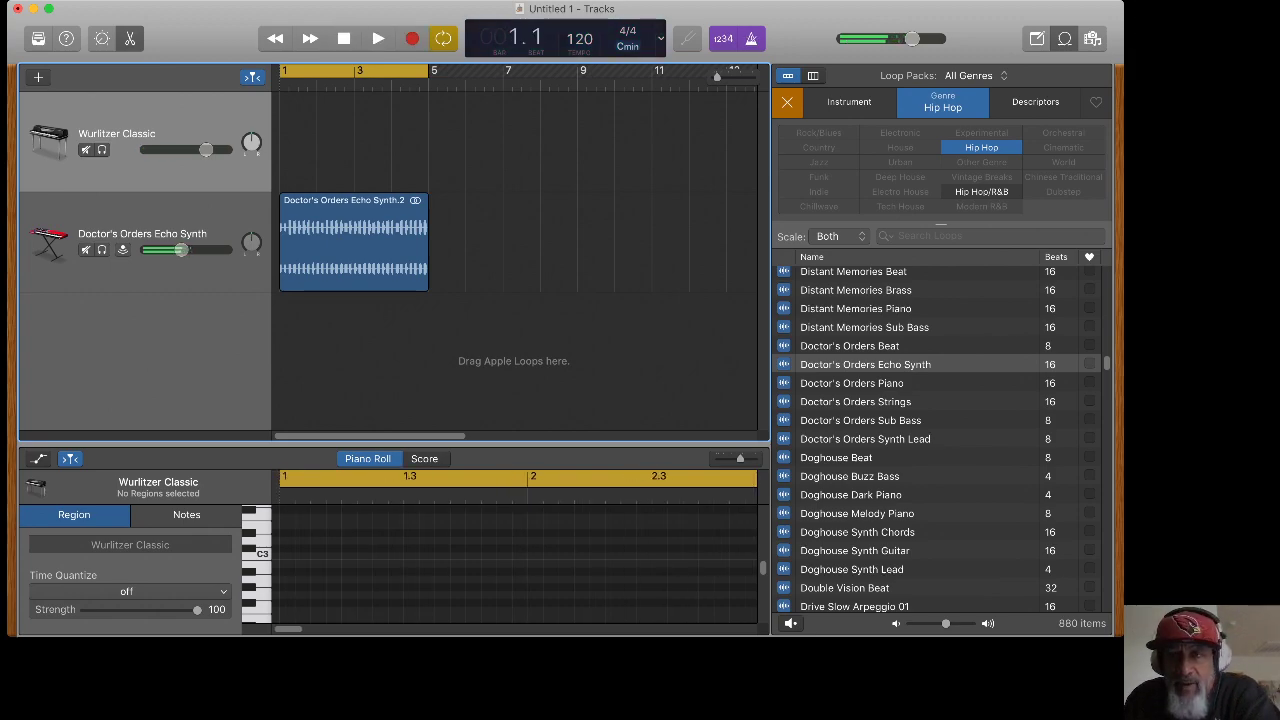
- Clear the Hip Hop genre filter in the loop browser
{"action": "left_click", "coordinate": [787, 102]}
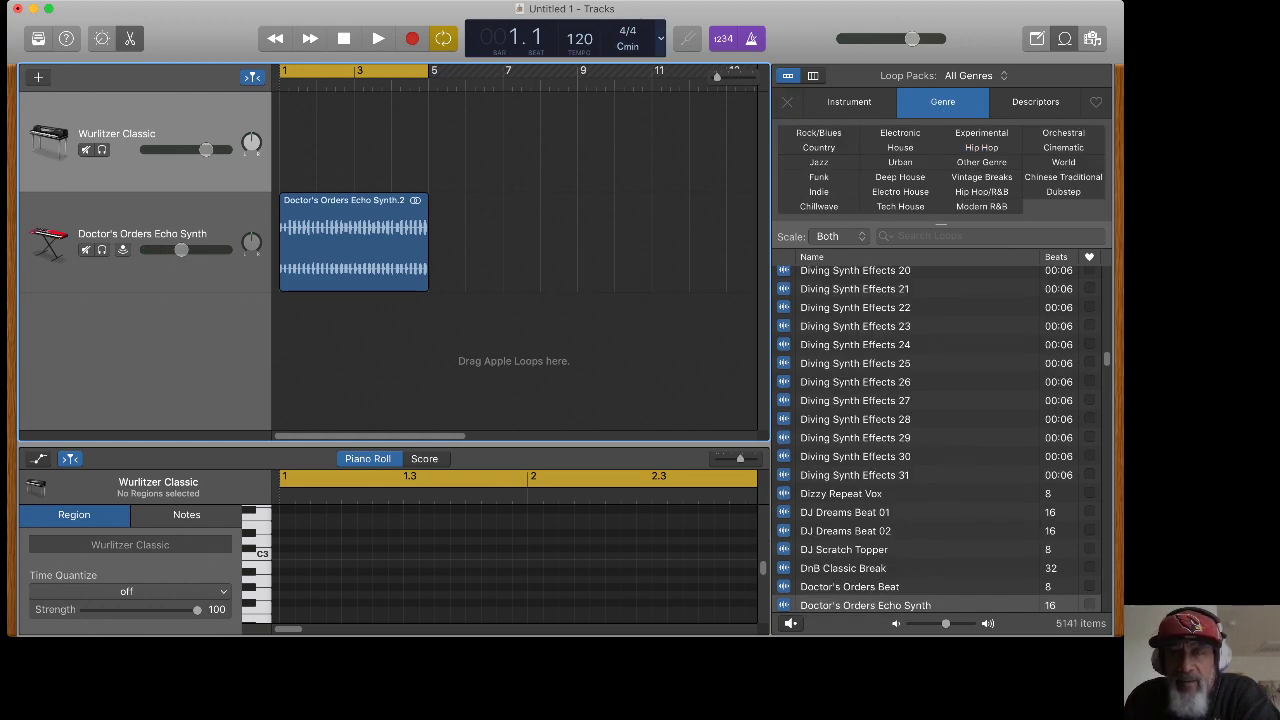
- Toggle the count-in off and back on, turn off cycle mode and play the arrangement from bar 1
{"action": "left_click", "coordinate": [723, 39]}
{"action": "left_click", "coordinate": [751, 39]}
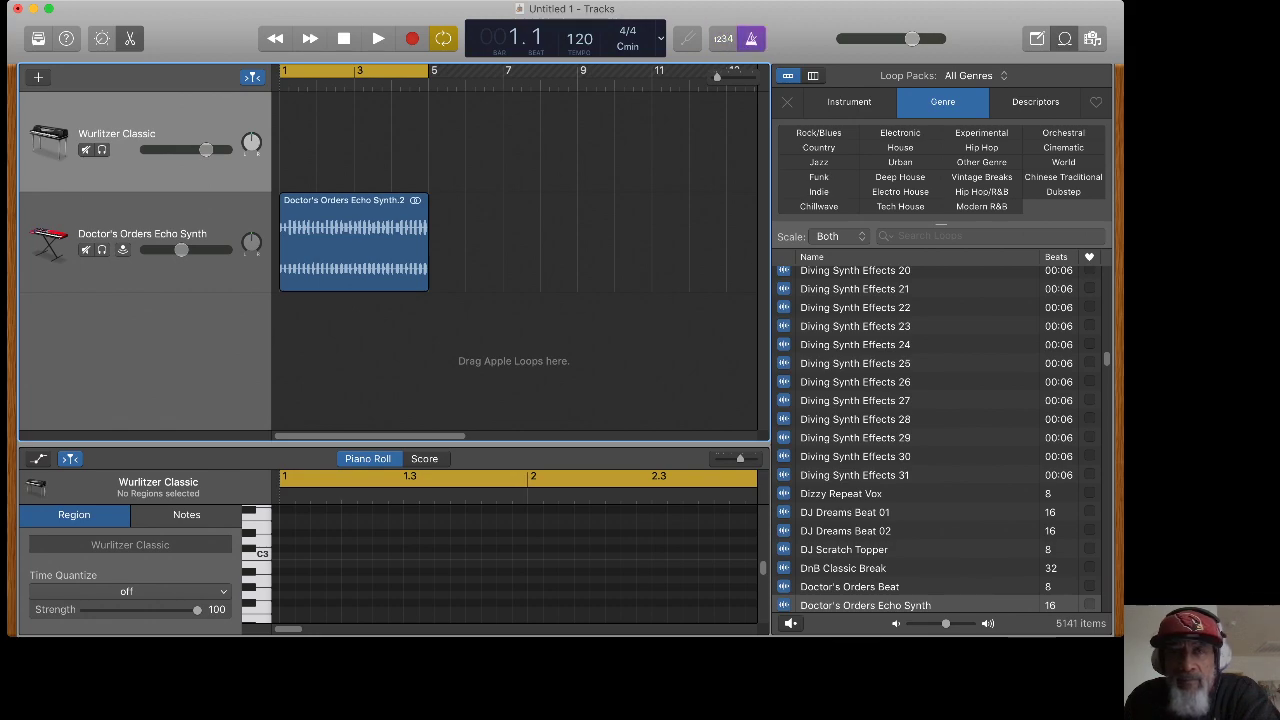
{"action": "key", "text": "shift+k"}
{"action": "key", "text": "c"}
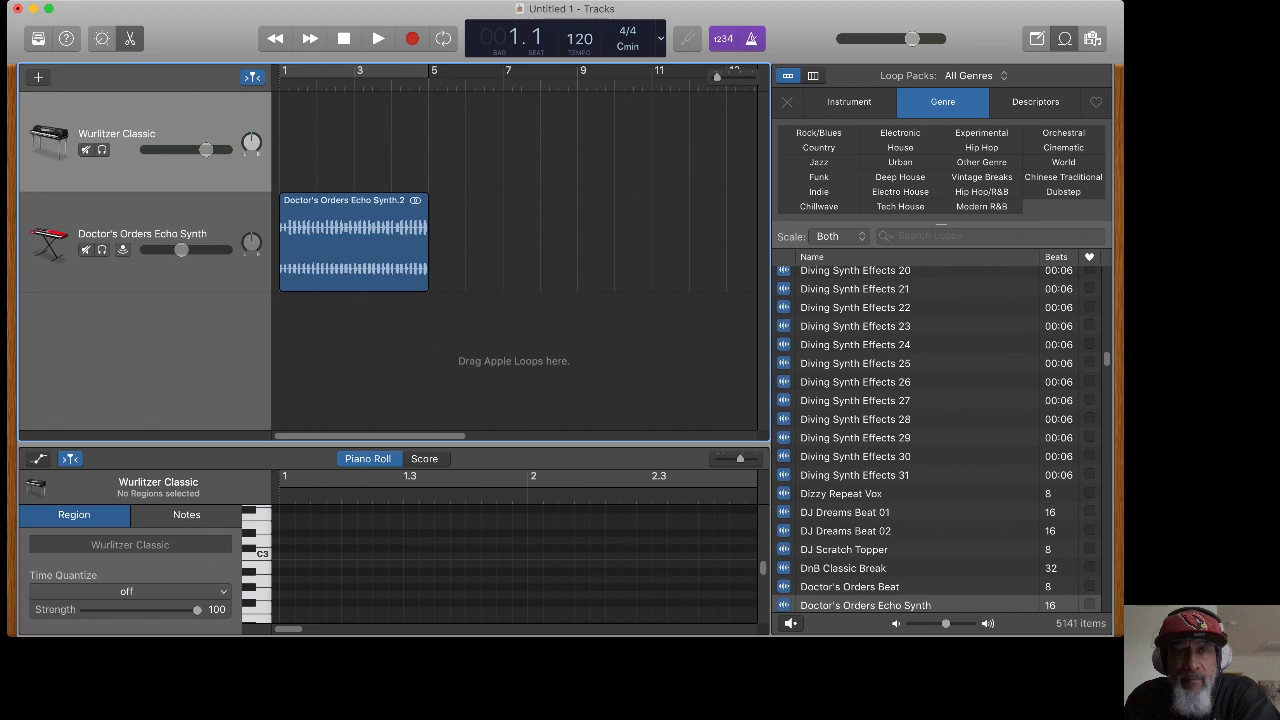
{"action": "key", "text": "space"}
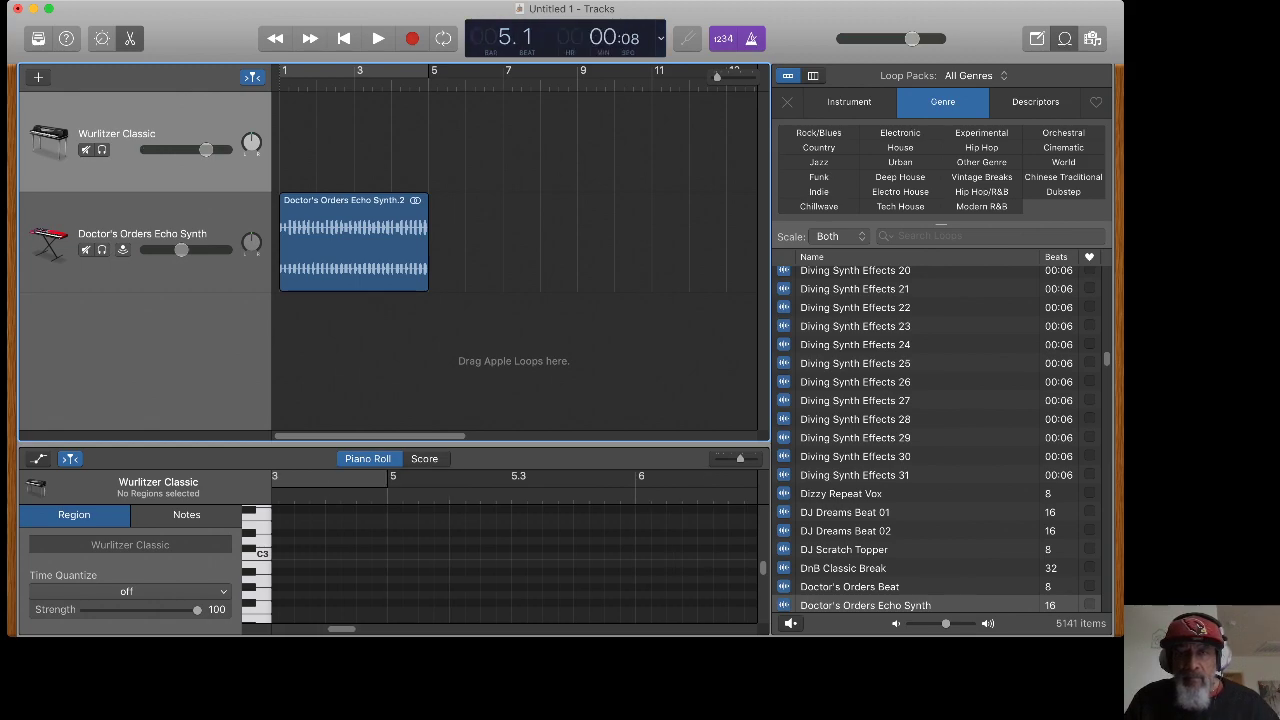
- Stop playback, return the playhead to bar 1, and show and hide the Wurlitzer track's Smart Controls
{"action": "key", "text": "space"}
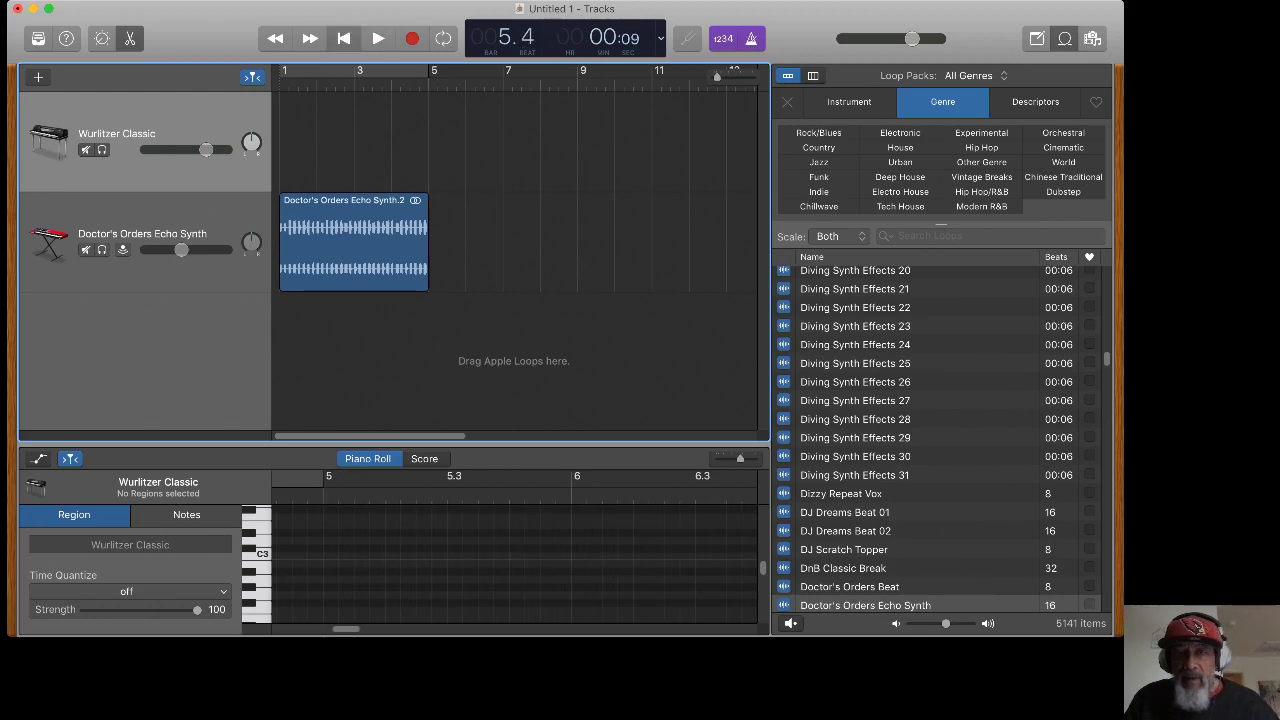
{"action": "key", "text": "Return"}
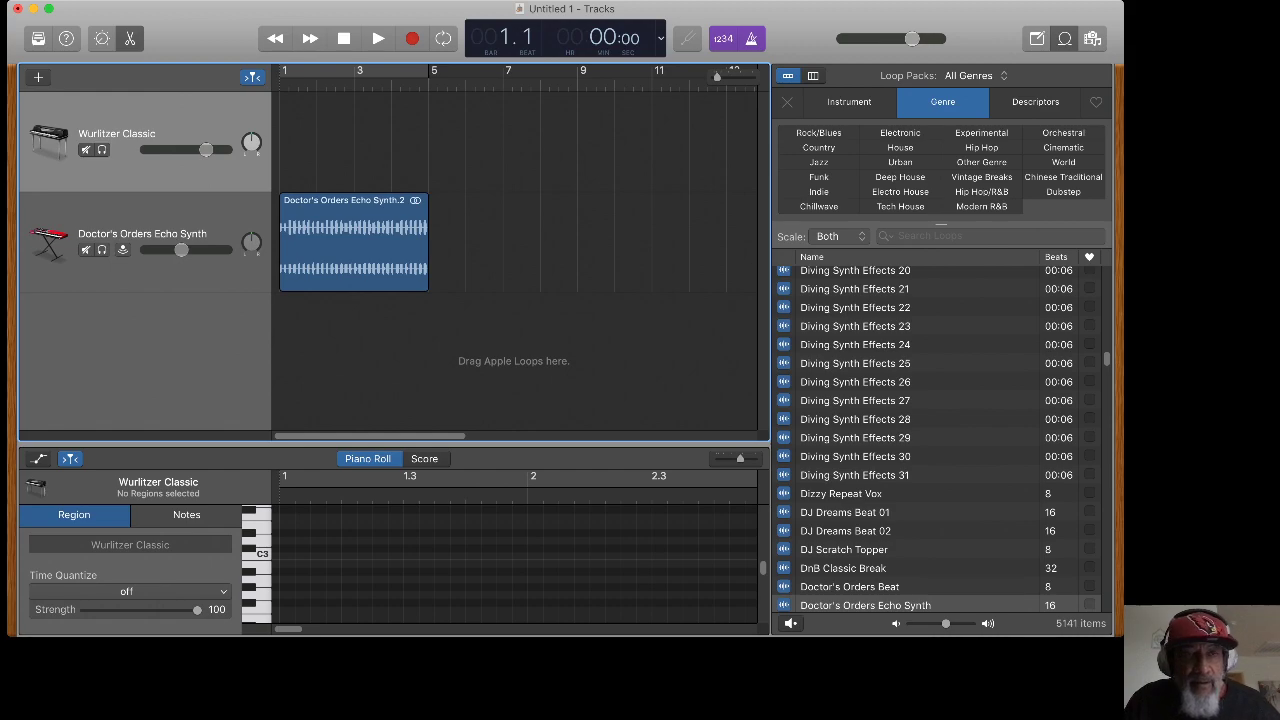
{"action": "key", "text": "b"}
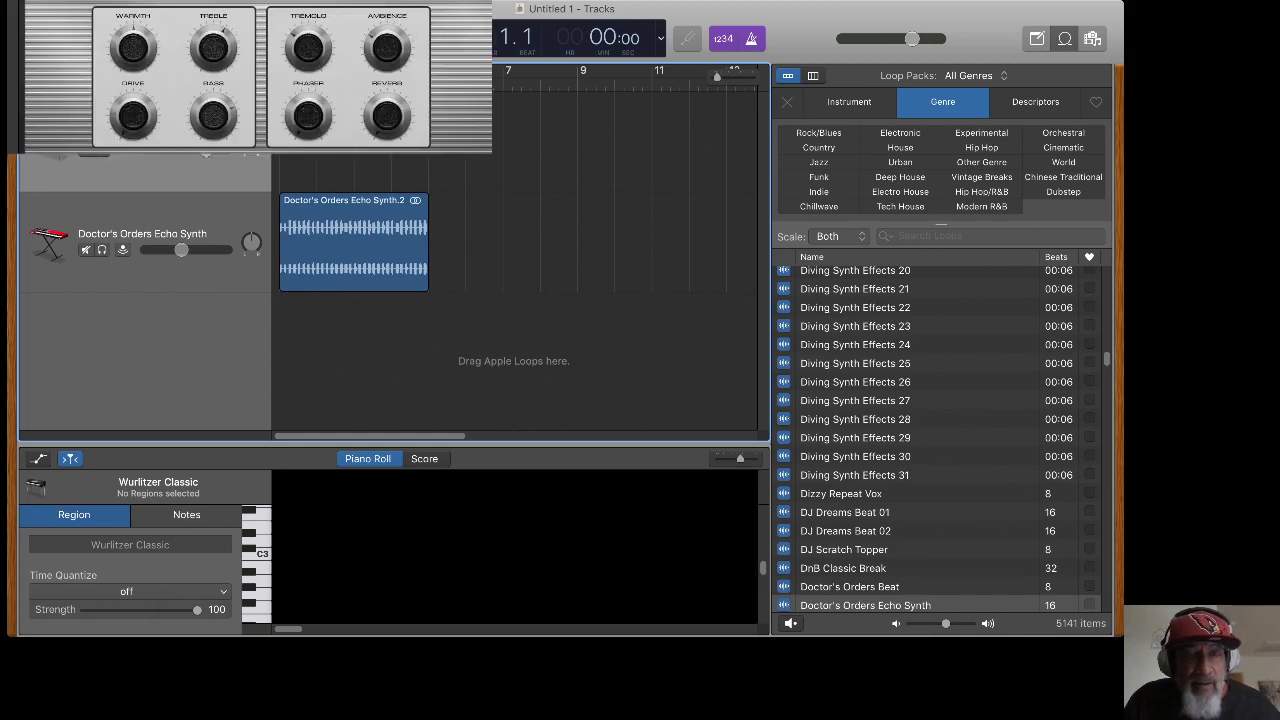
{"action": "key", "text": "b"}
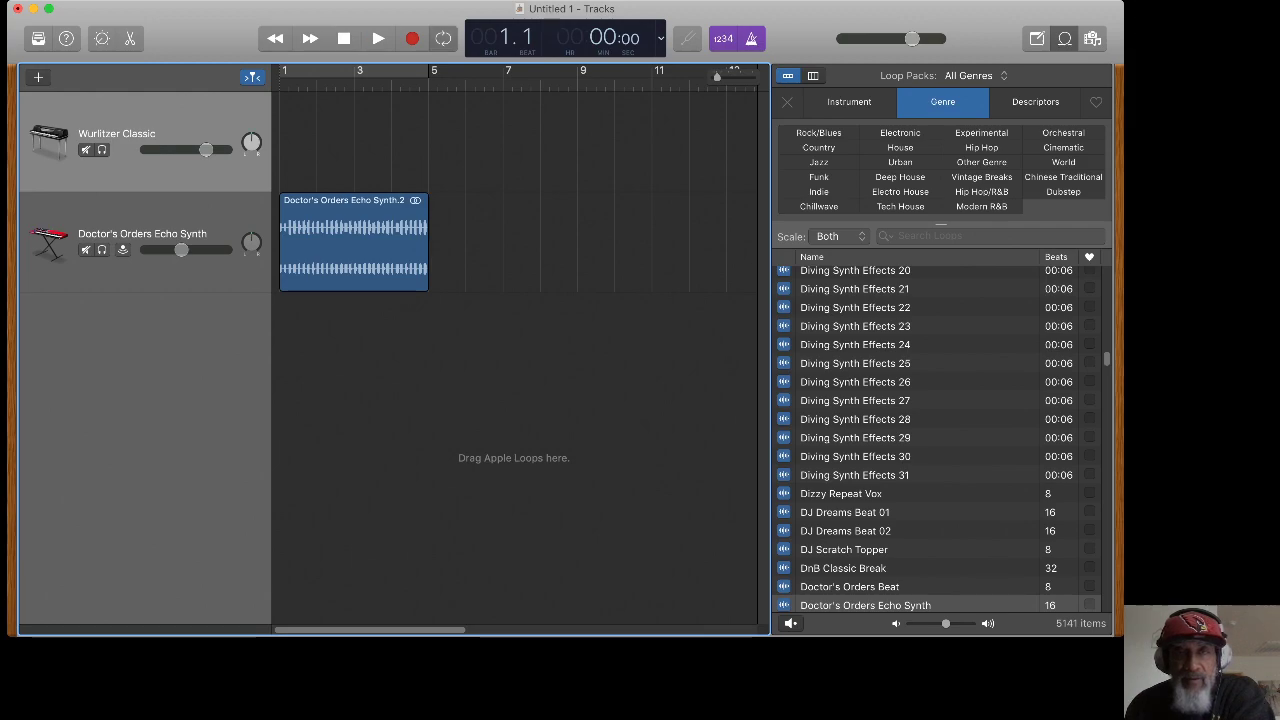
- Turn on cycle mode over bars 1 to 5, test the loop briefly and record a Wurlitzer Classic part within it
{"action": "key", "text": "c"}
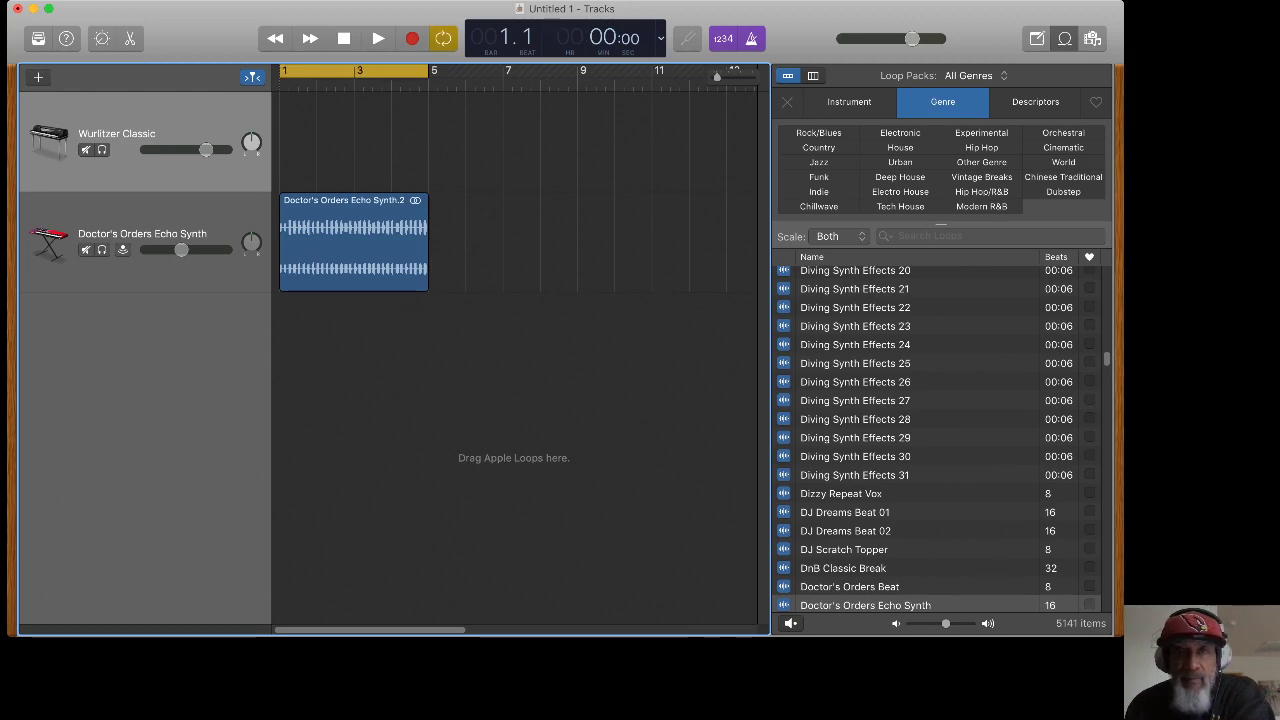
{"action": "key", "text": "space"}
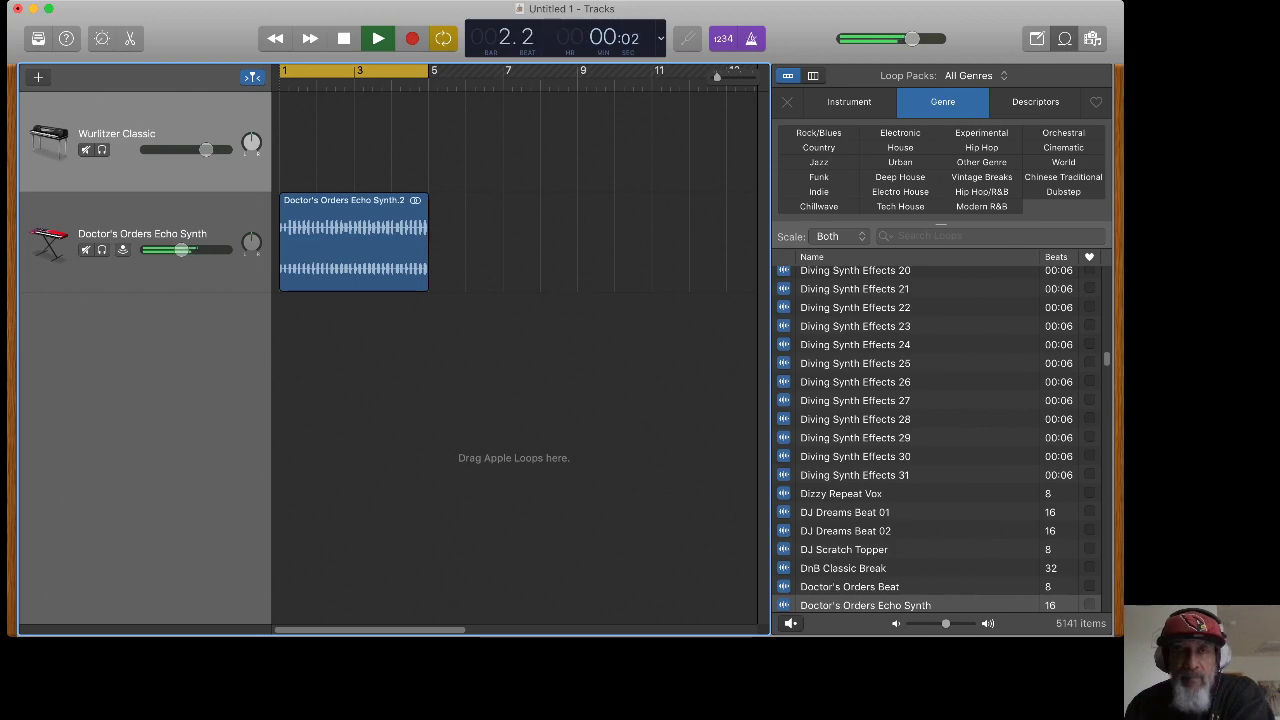
{"action": "key", "text": "space"}
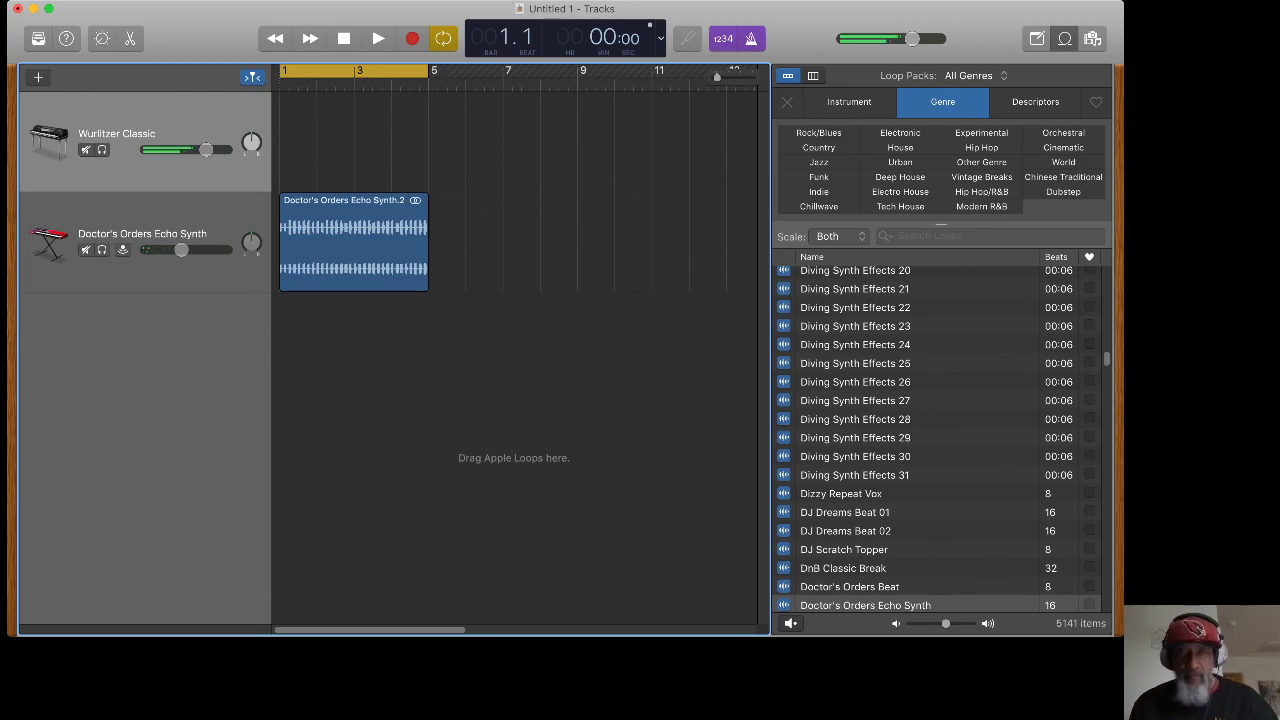
{"action": "key", "text": "r"}
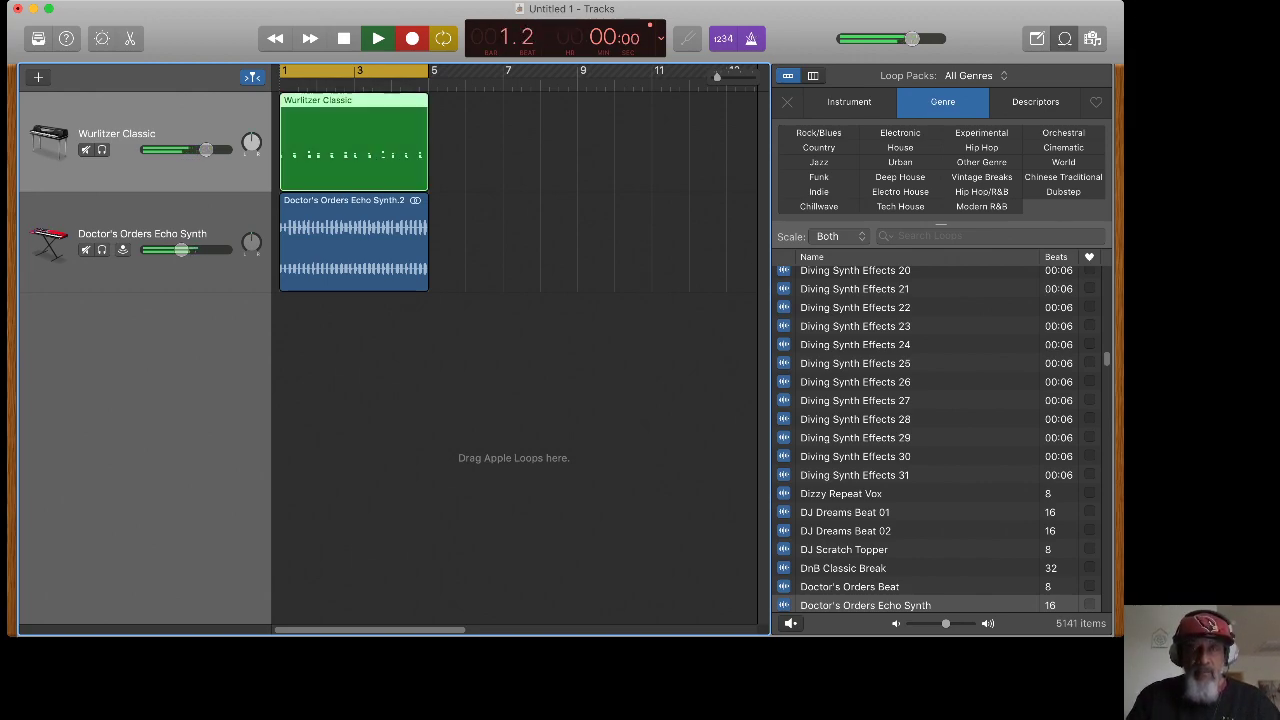
{"action": "key", "text": "space"}
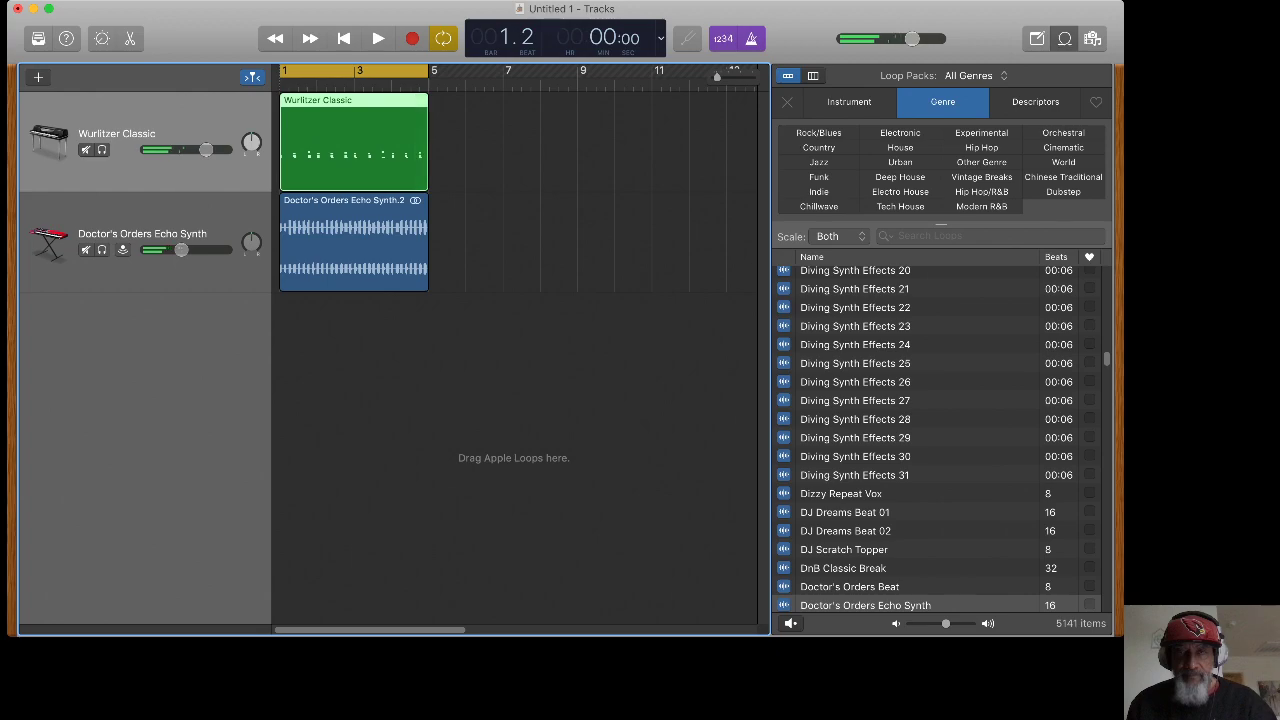
- Quantize all notes of the recorded Wurlitzer Classic region to 1/16 notes and play the loop back
{"action": "key", "text": "e"}
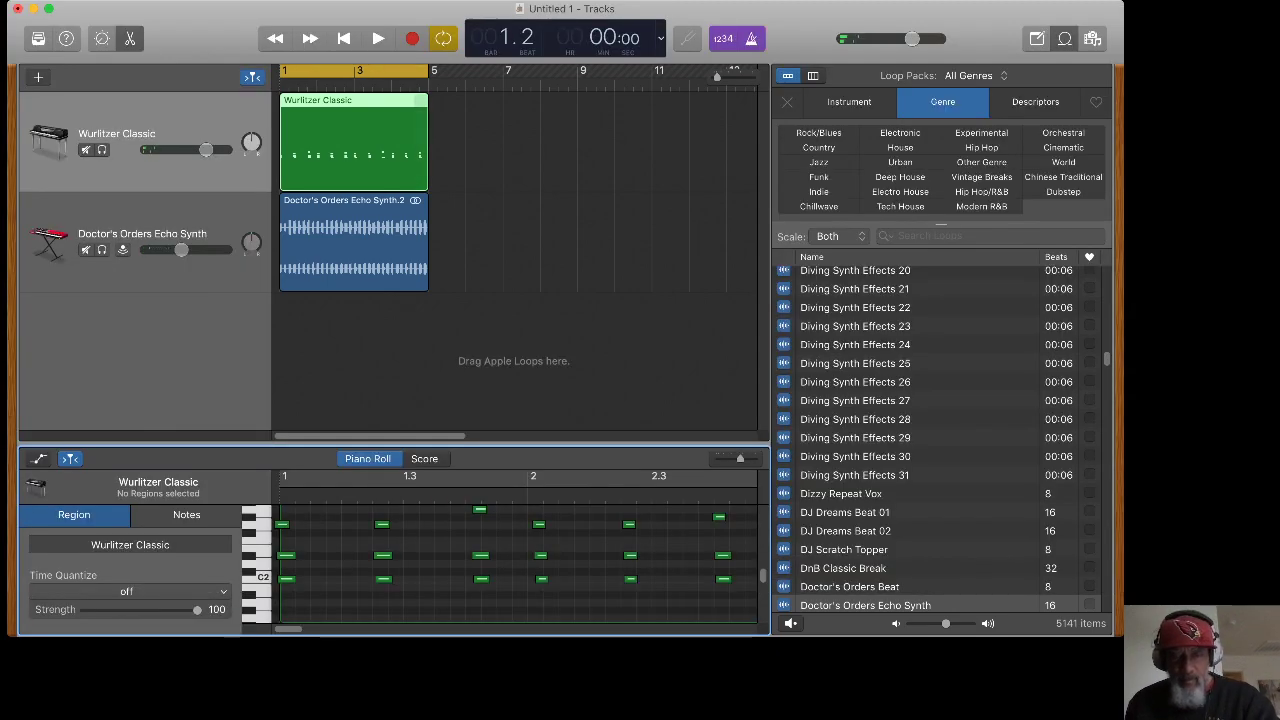
{"action": "key", "text": "super+a"}
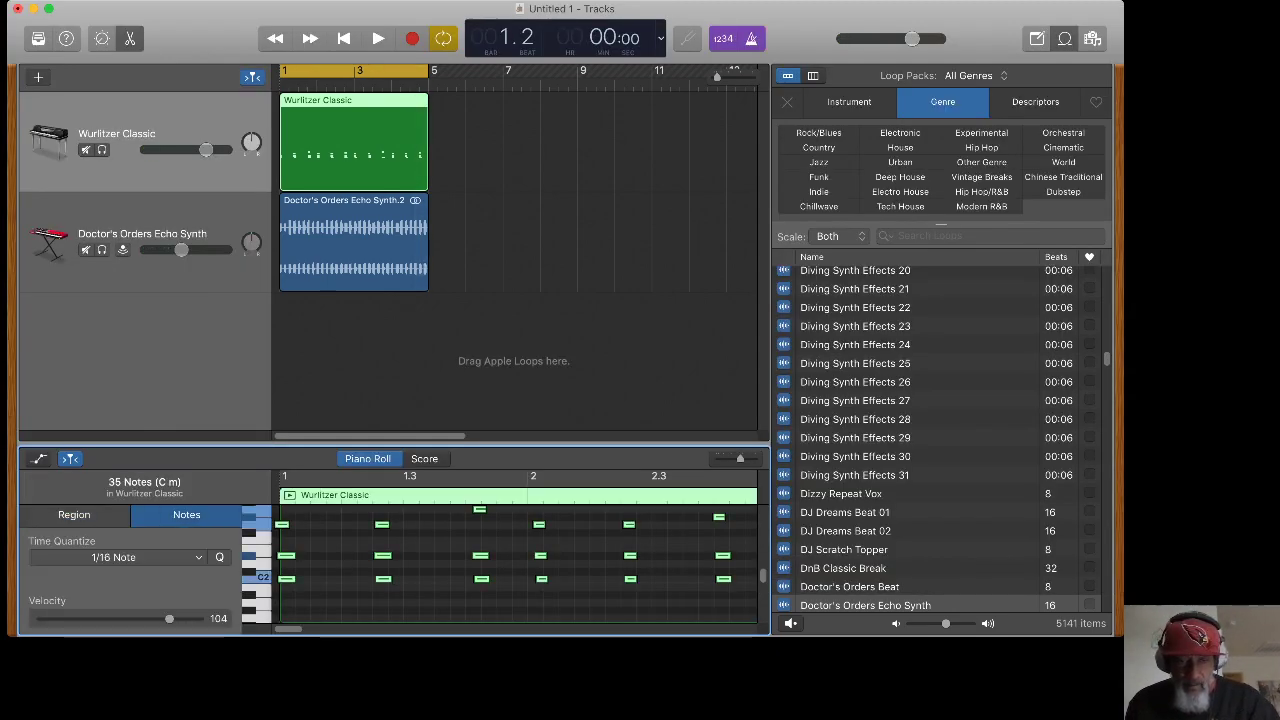
{"action": "key", "text": "q"}
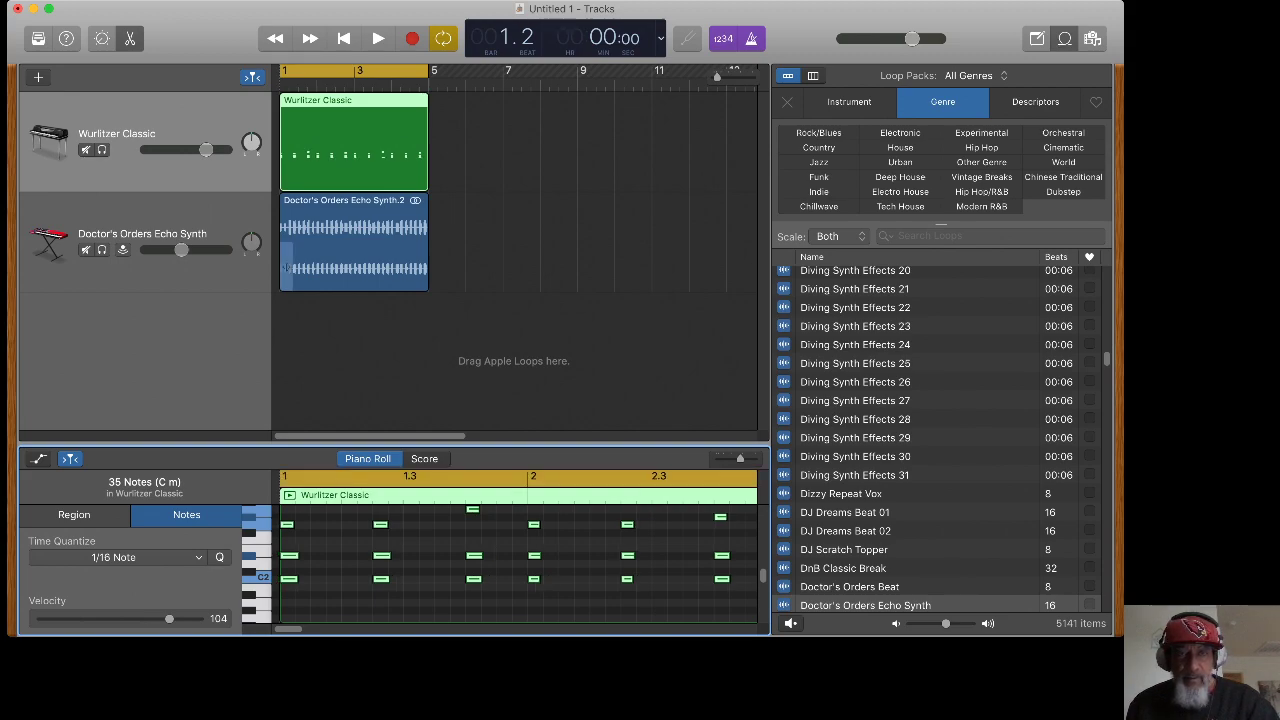
{"action": "key", "text": "space"}
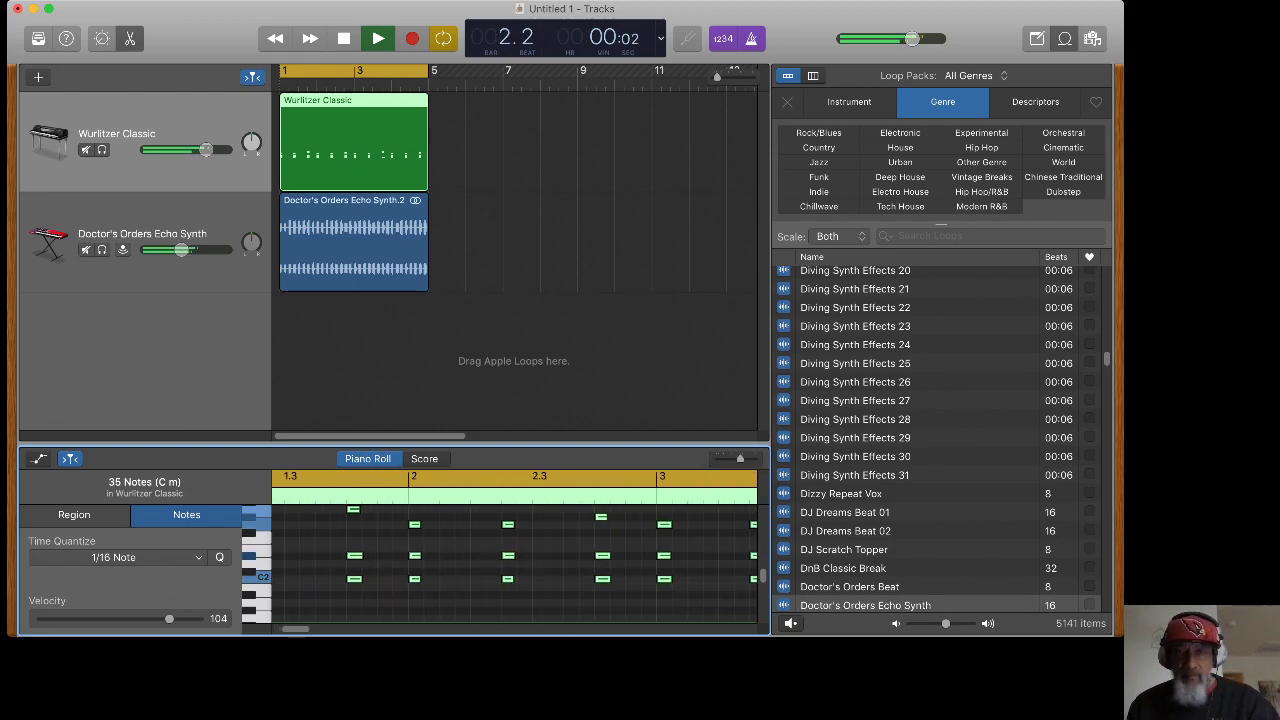
{"action": "key", "text": "space"}
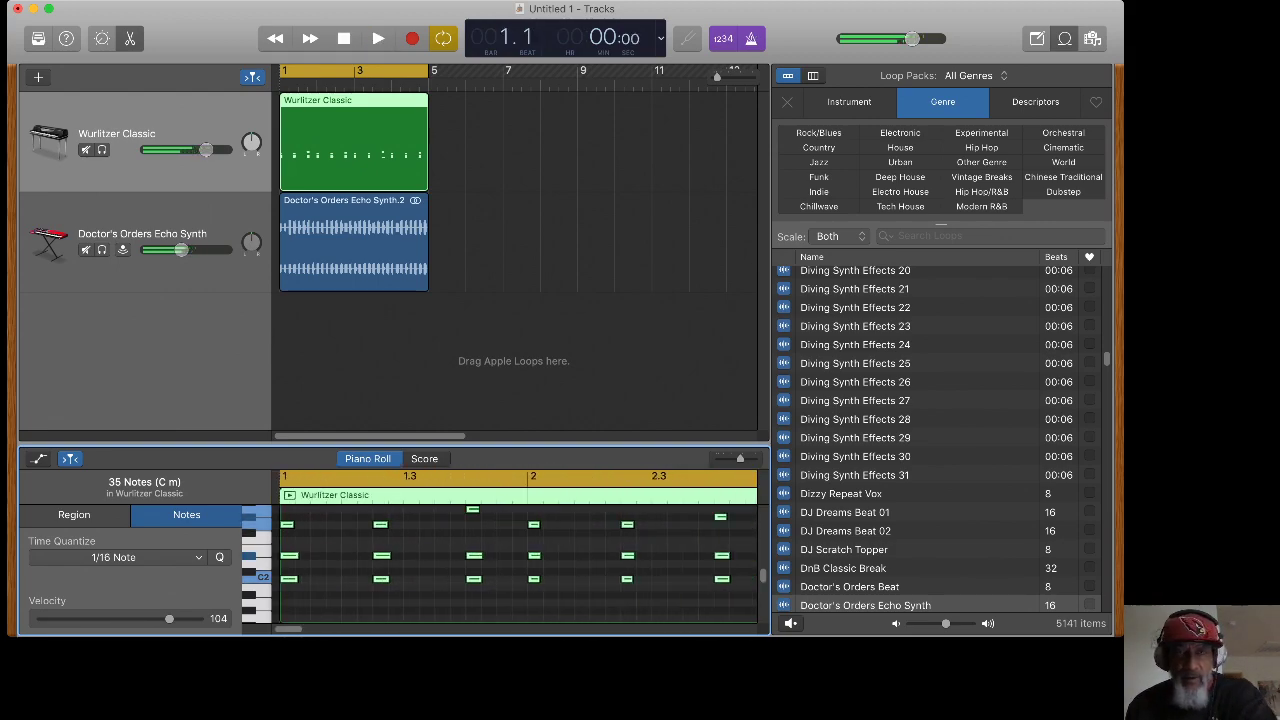
- Add a second software instrument track and assign it the Boutique 808 sound from the Electronic Drum Kit category
{"action": "key", "text": "Tab"}
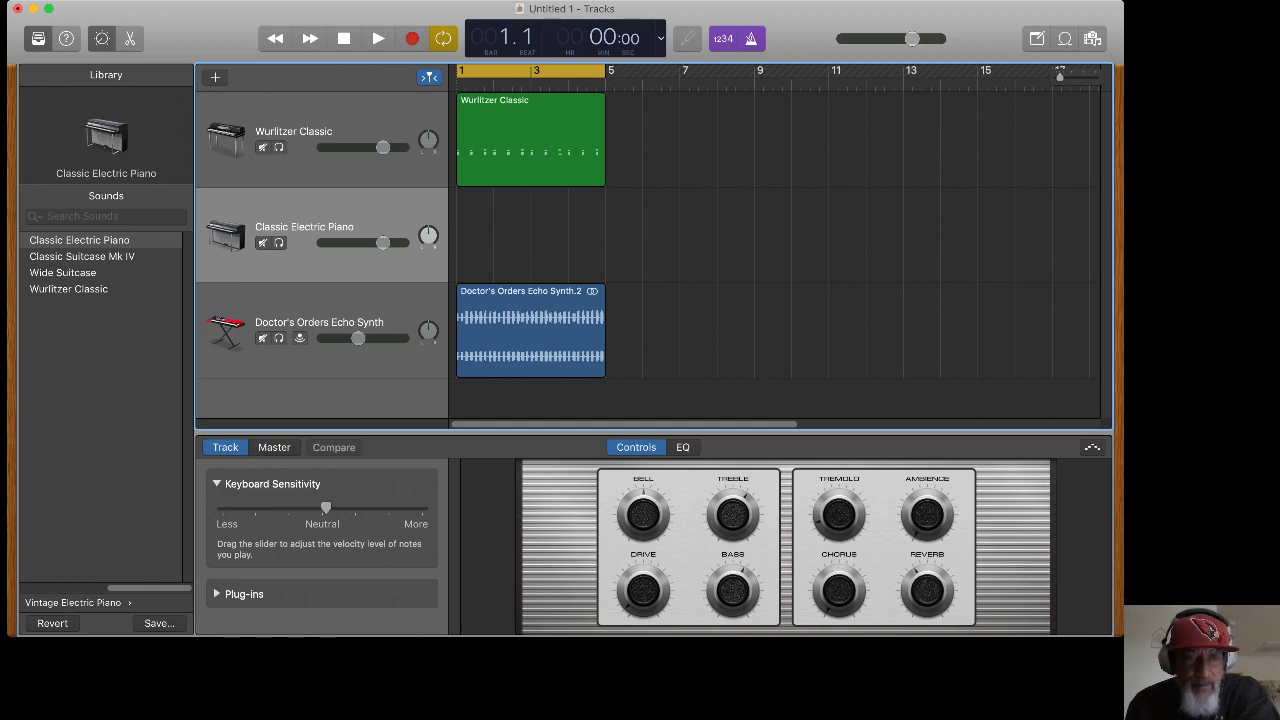
{"action": "left_click", "coordinate": [73, 602]}
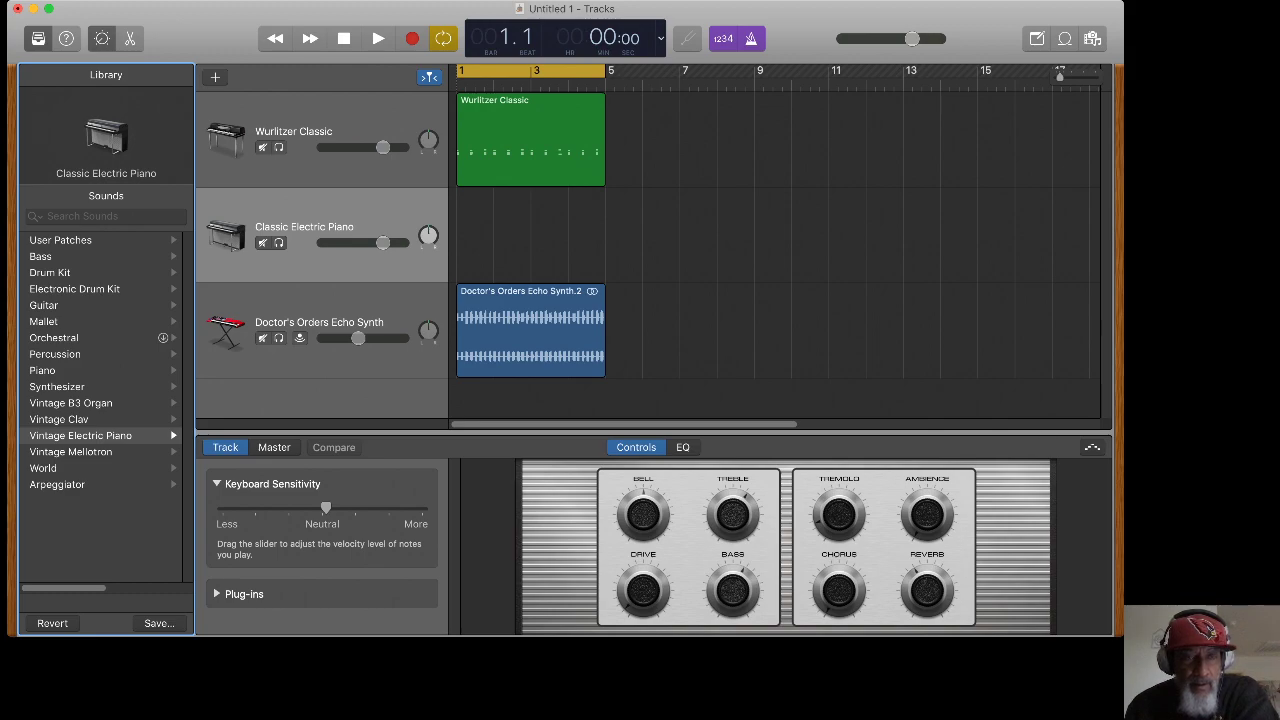
{"action": "left_click", "coordinate": [74, 288]}
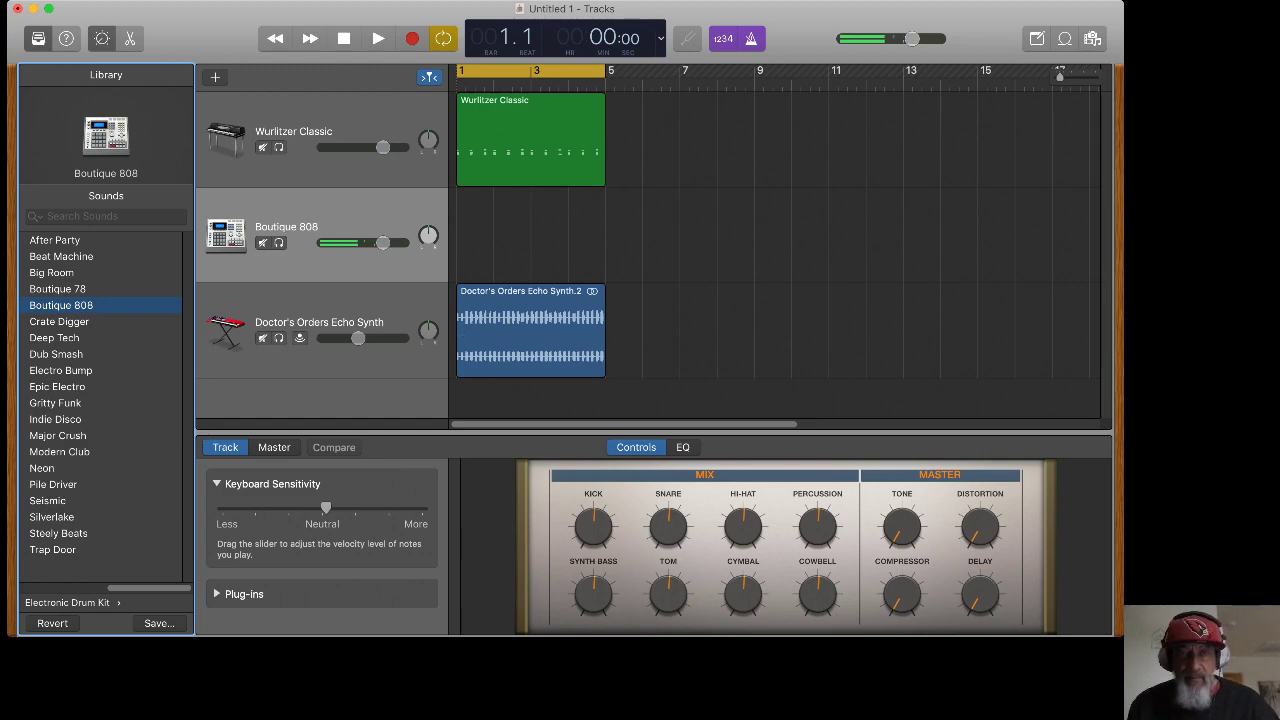
- Record a drum part on the Boutique 808 track within the cycle area, using two separate recording passes
{"action": "key", "text": "r"}
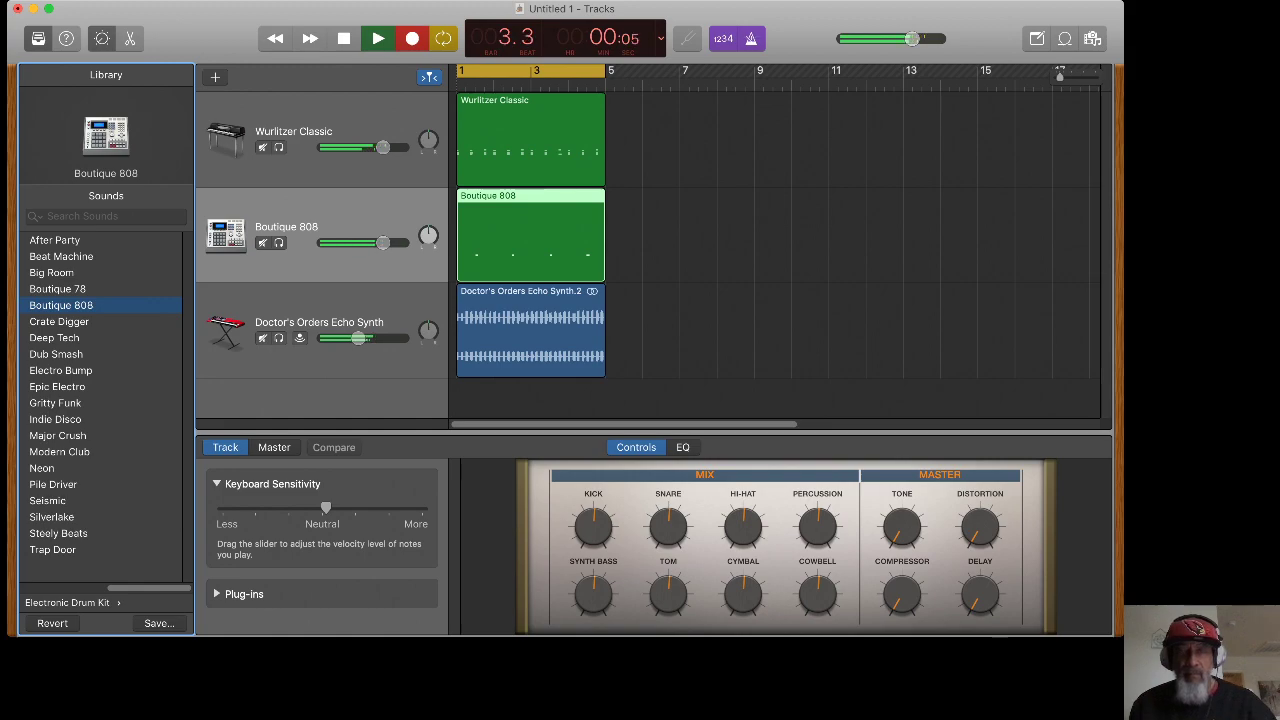
{"action": "key", "text": "space"}
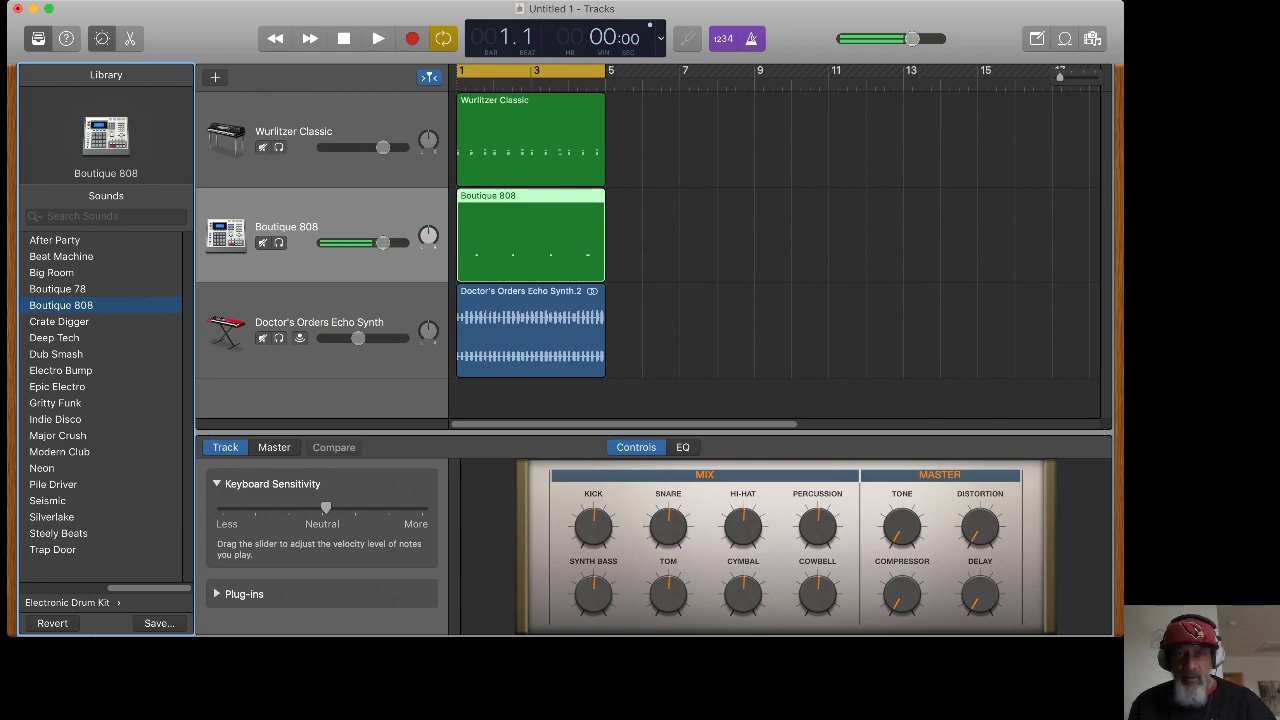
{"action": "key", "text": "r"}
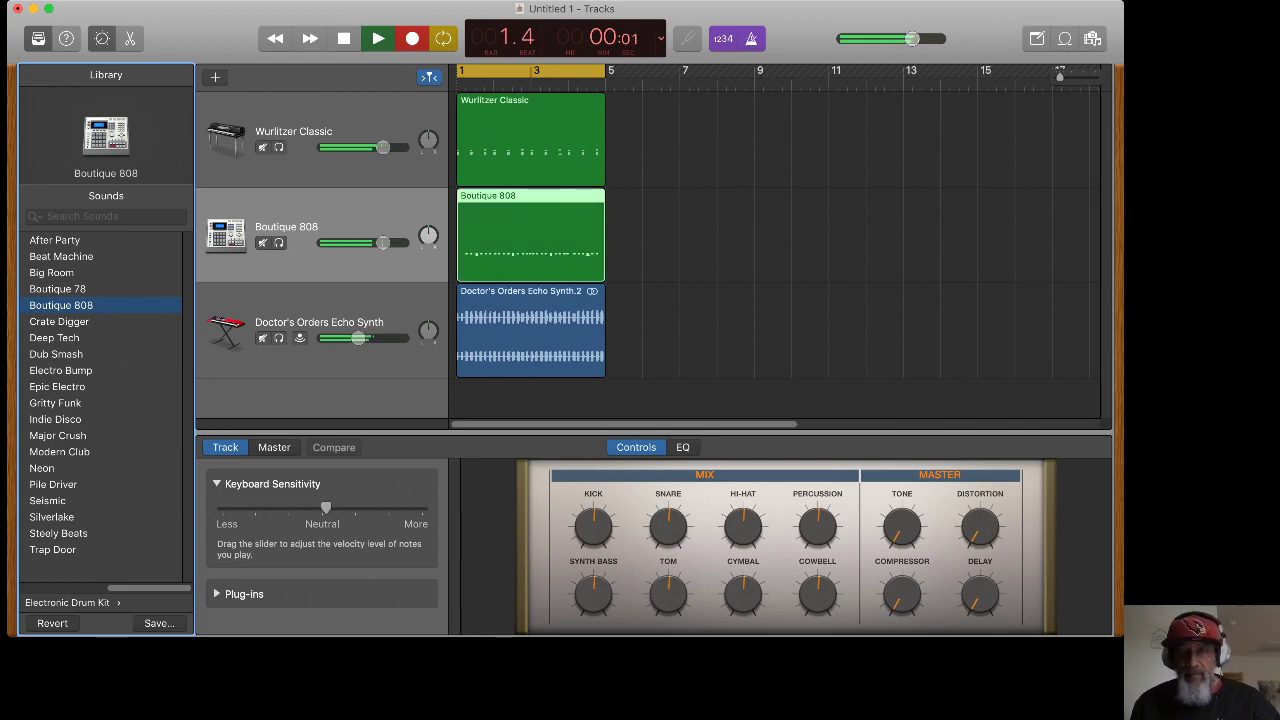
- Select the upper row of notes across the Boutique 808 region in the piano roll, stop recording and play the loop back
{"action": "key", "text": "e"}
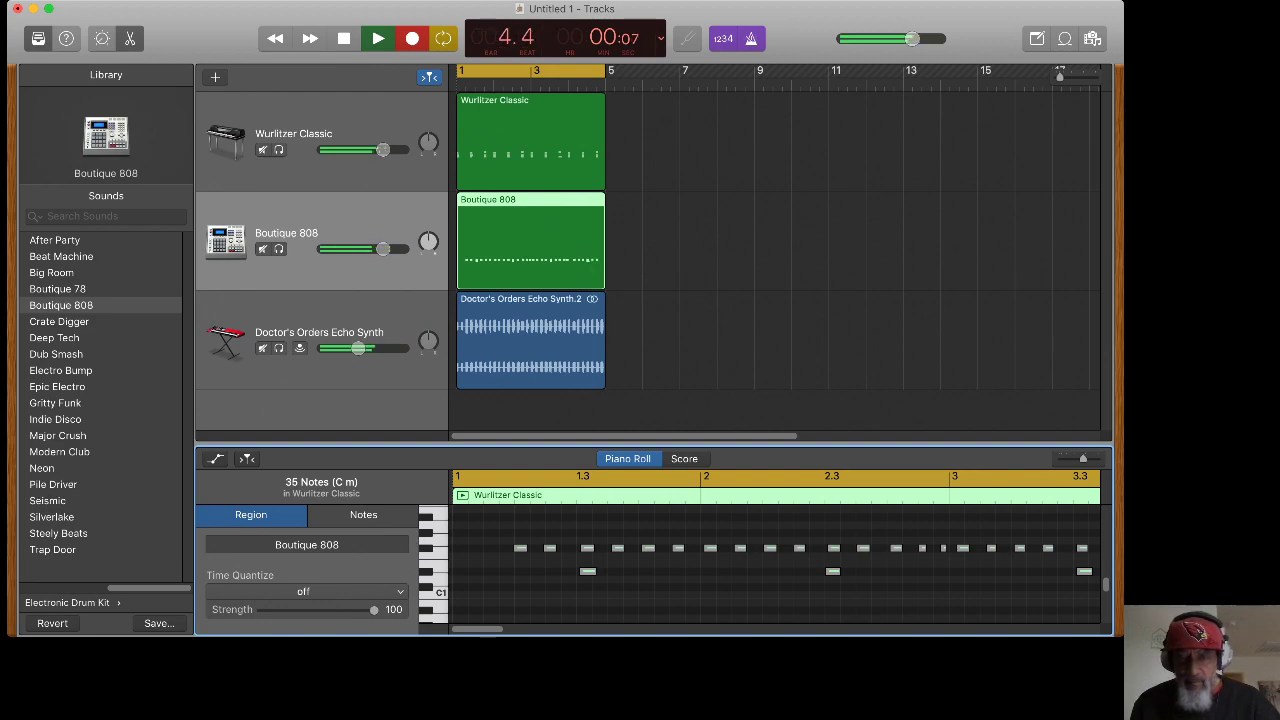
{"action": "left_click", "coordinate": [520, 548]}
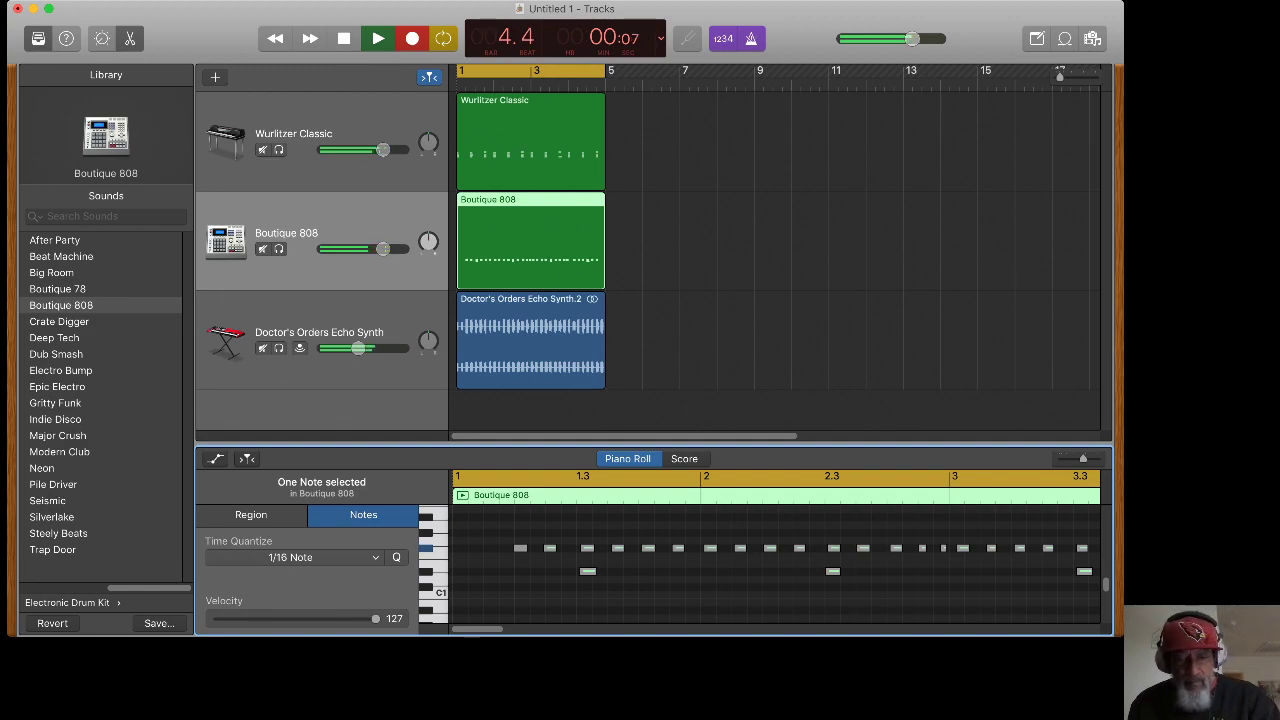
{"action": "left_click_drag", "start_coordinate": [518, 528], "coordinate": [1088, 564]}
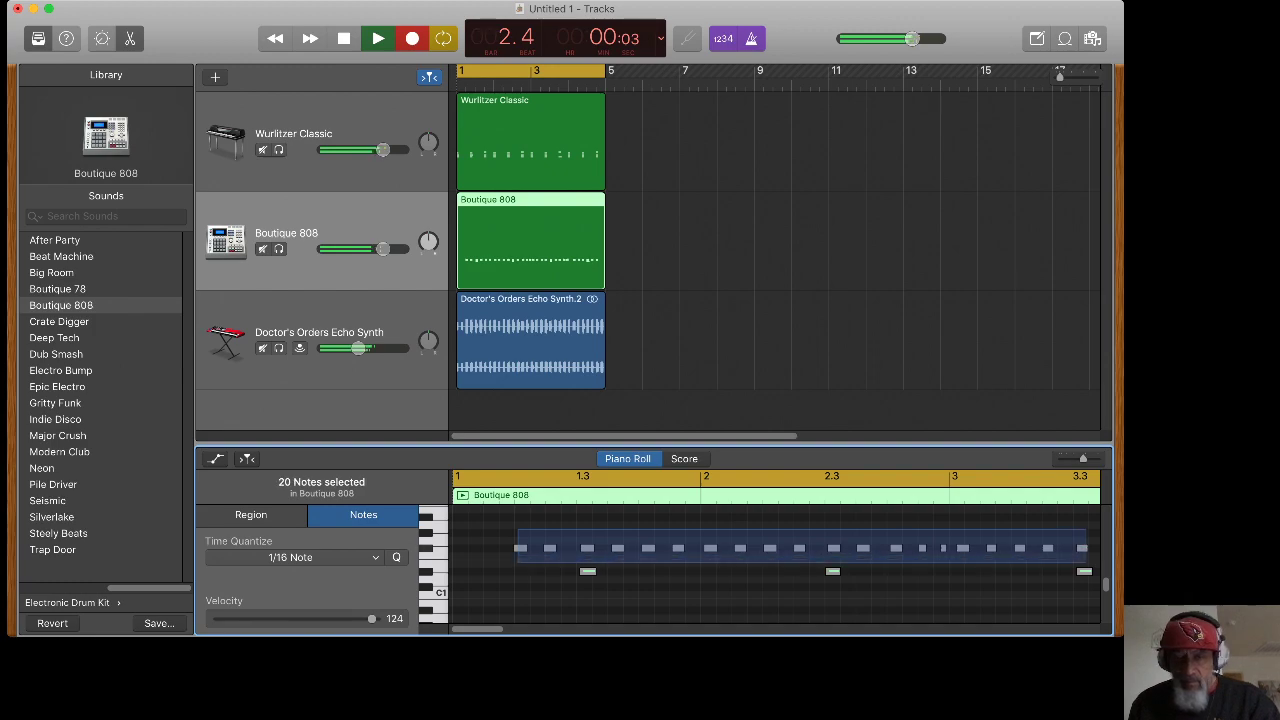
{"action": "left_click_drag", "start_coordinate": [498, 542], "coordinate": [1090, 554]}
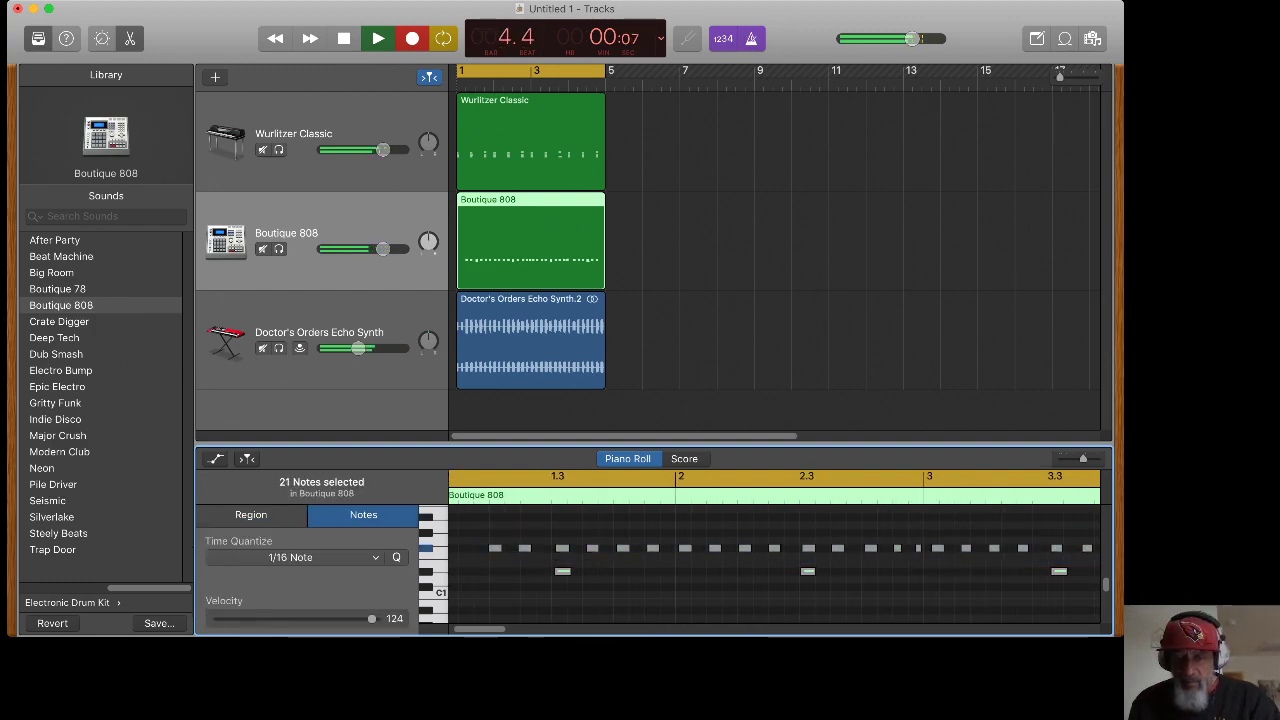
{"action": "left_click_drag", "start_coordinate": [477, 533], "coordinate": [997, 555]}
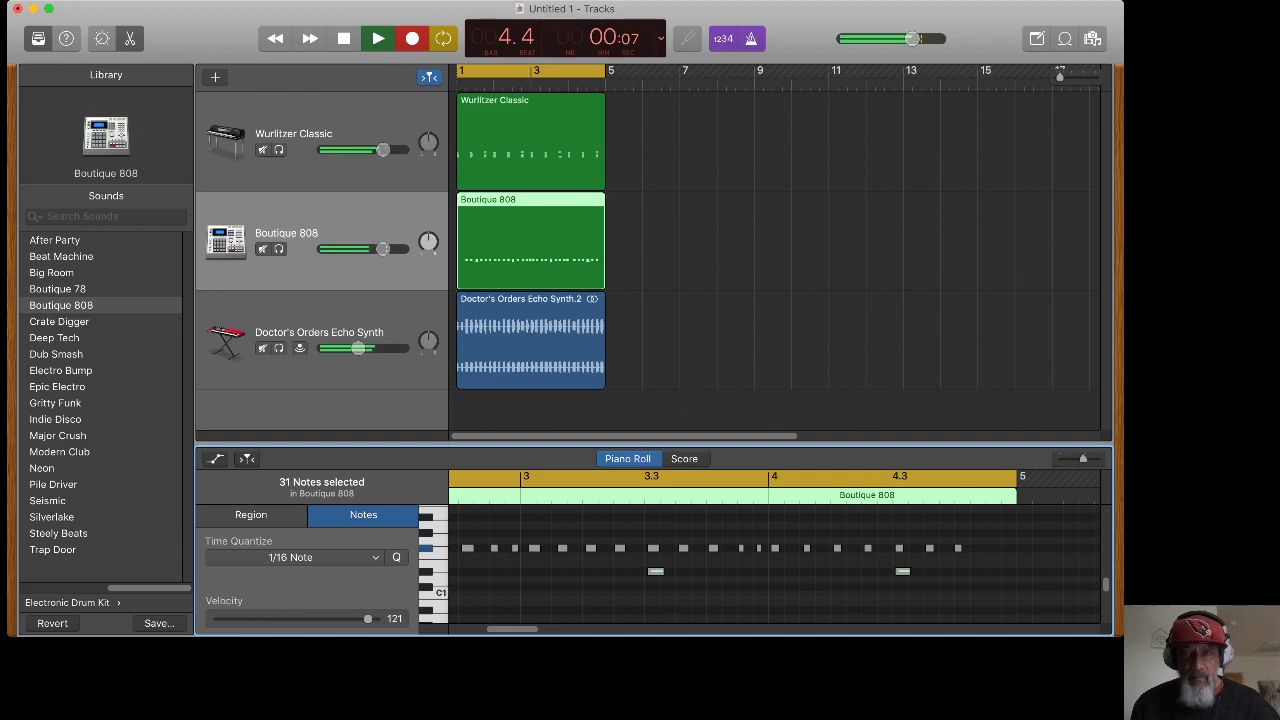
{"action": "key", "text": "space"}
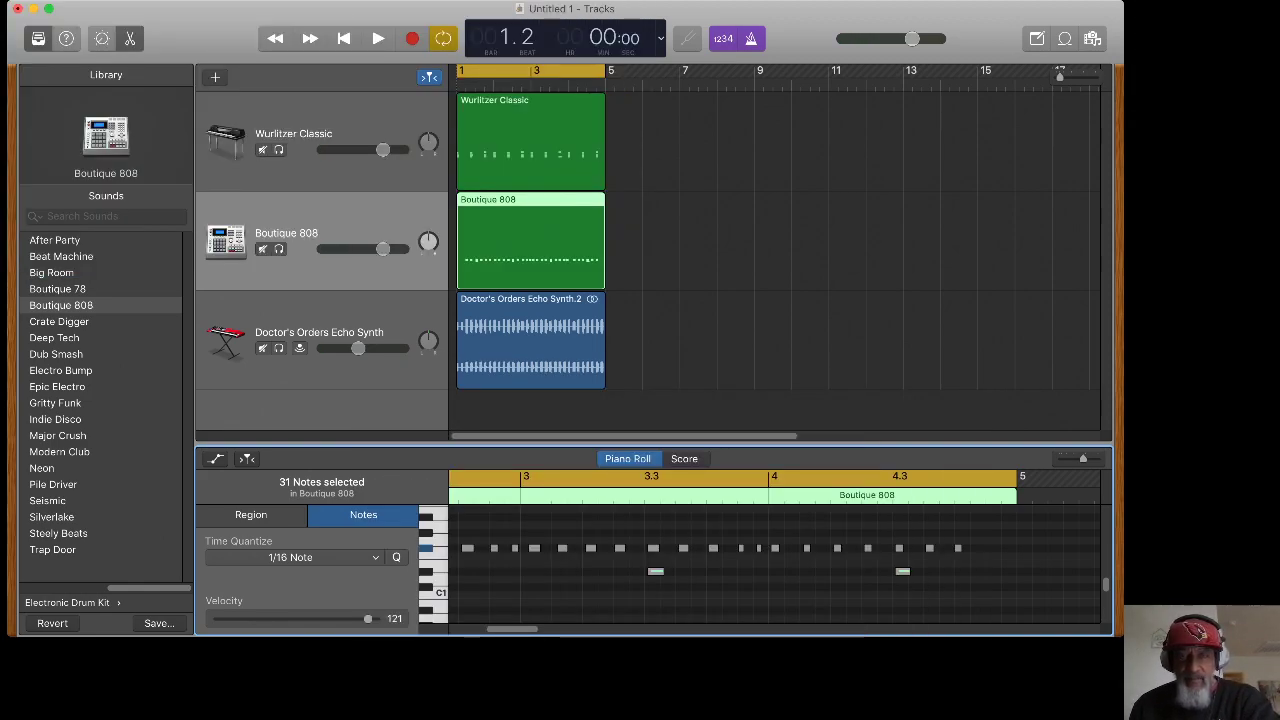
{"action": "key", "text": "space"}
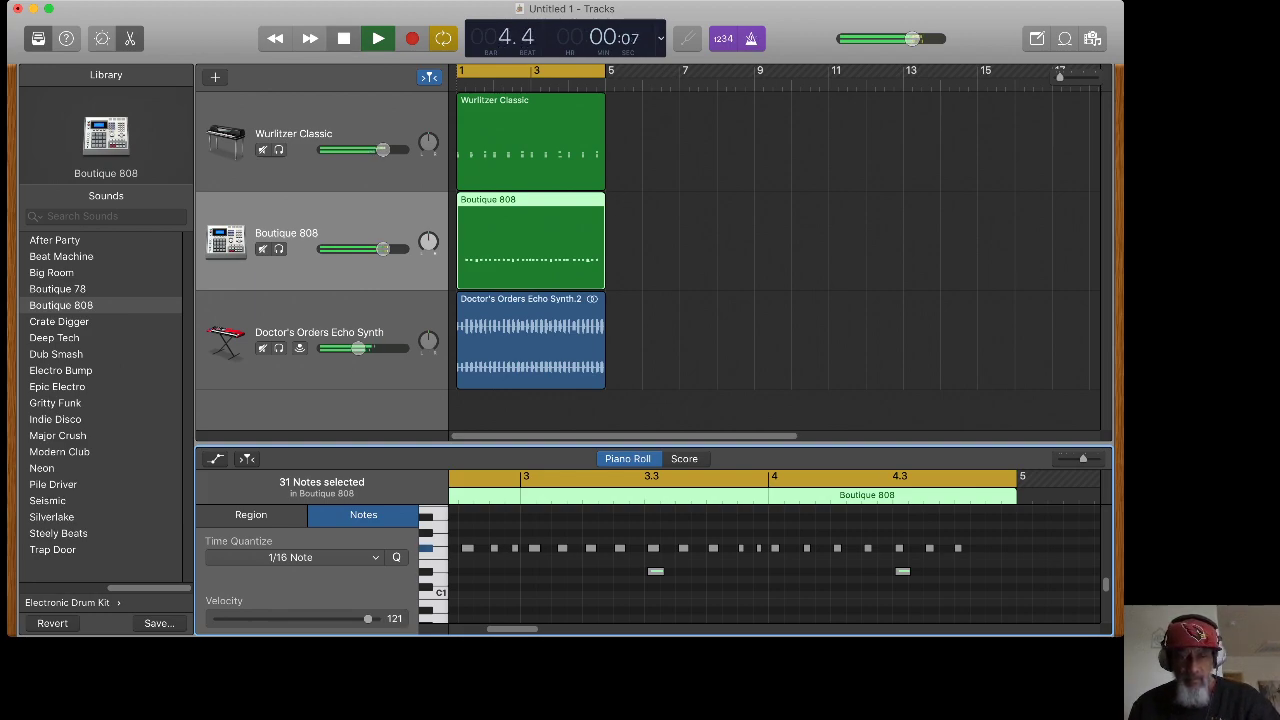
{"action": "key", "text": "space"}
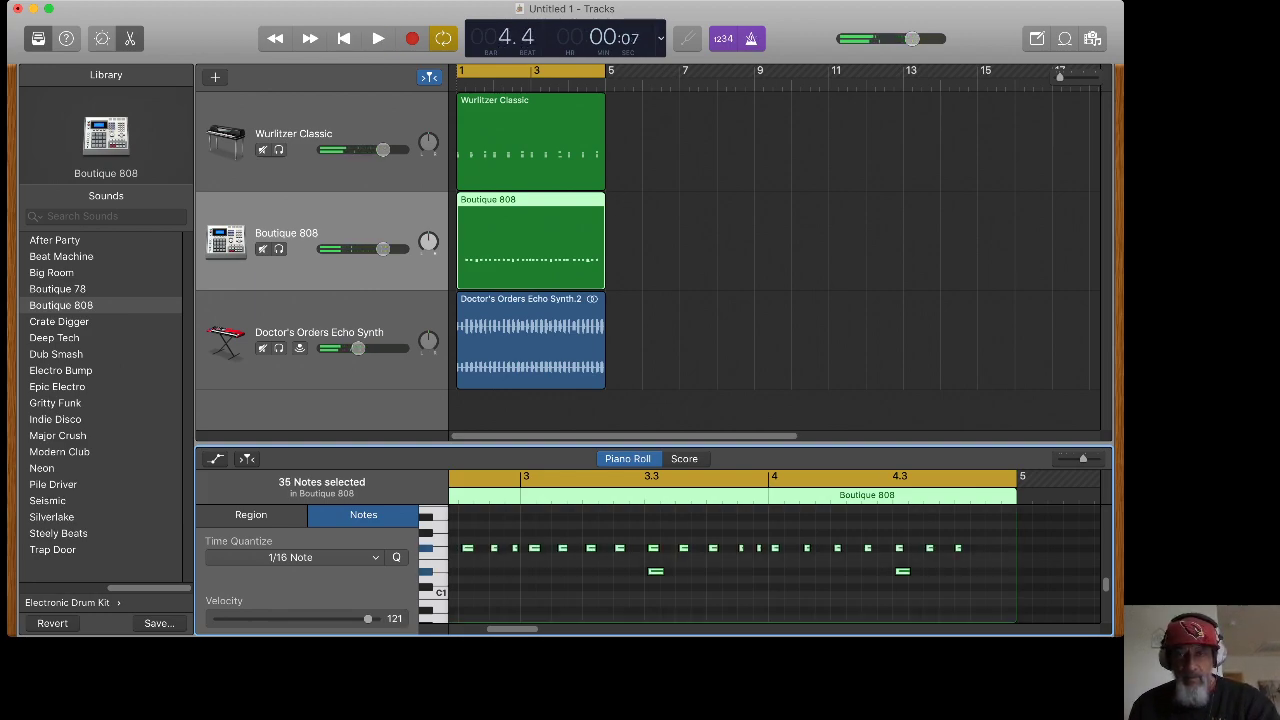
- Select the regions on all three tracks and repeat them once directly after the originals
{"action": "key", "text": "super+a"}
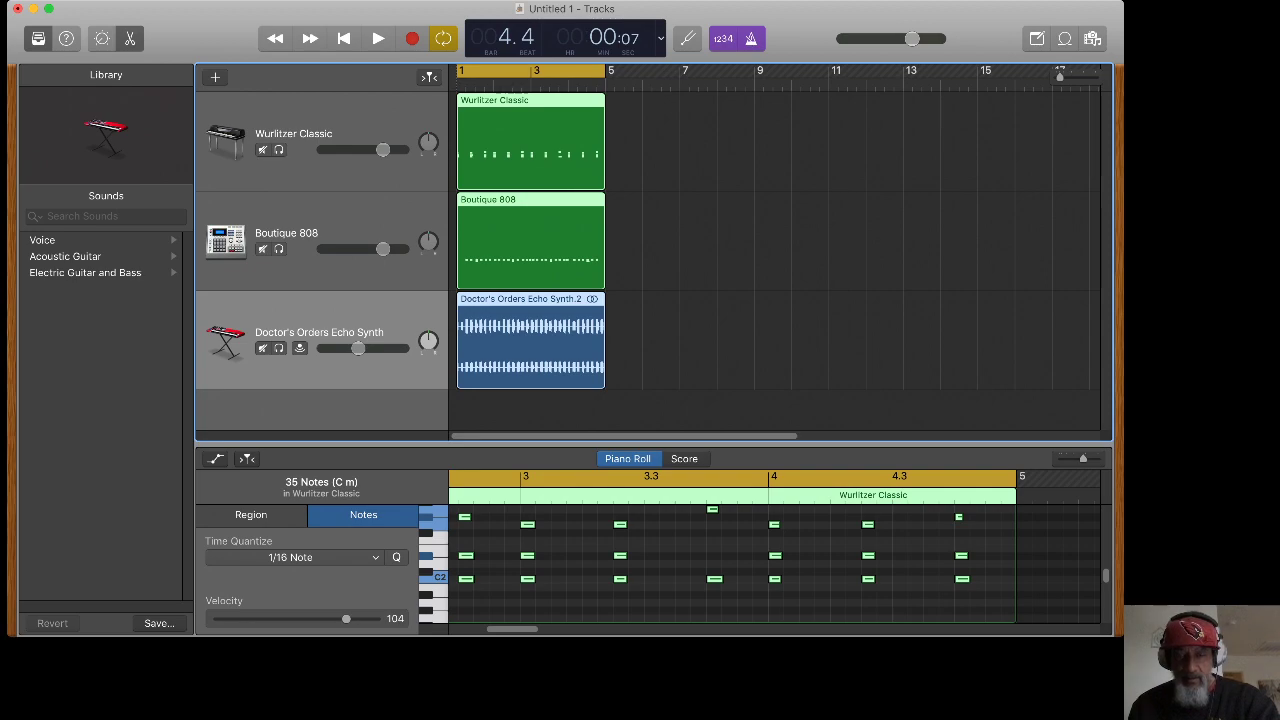
{"action": "key", "text": "super+r"}
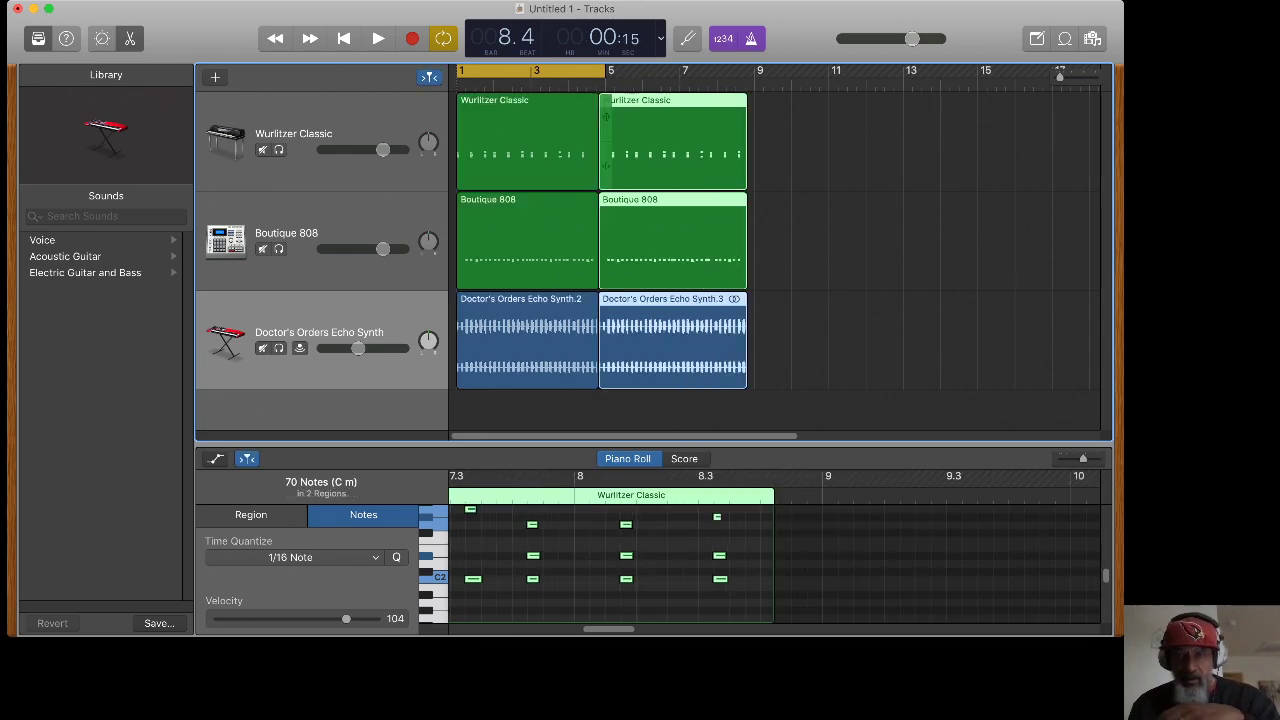
{"action": "mouse_move", "coordinate": [606, 117]}
{"action": "left_mouse_down"}
{"action": "mouse_move", "coordinate": [664, 117]}
{"action": "mouse_move", "coordinate": [605, 117]}
{"action": "left_mouse_up"}
- Extend the cycle area to bar 9 and play the arrangement across the repeated regions
{"action": "left_click_drag", "start_coordinate": [604, 71], "coordinate": [754, 71]}
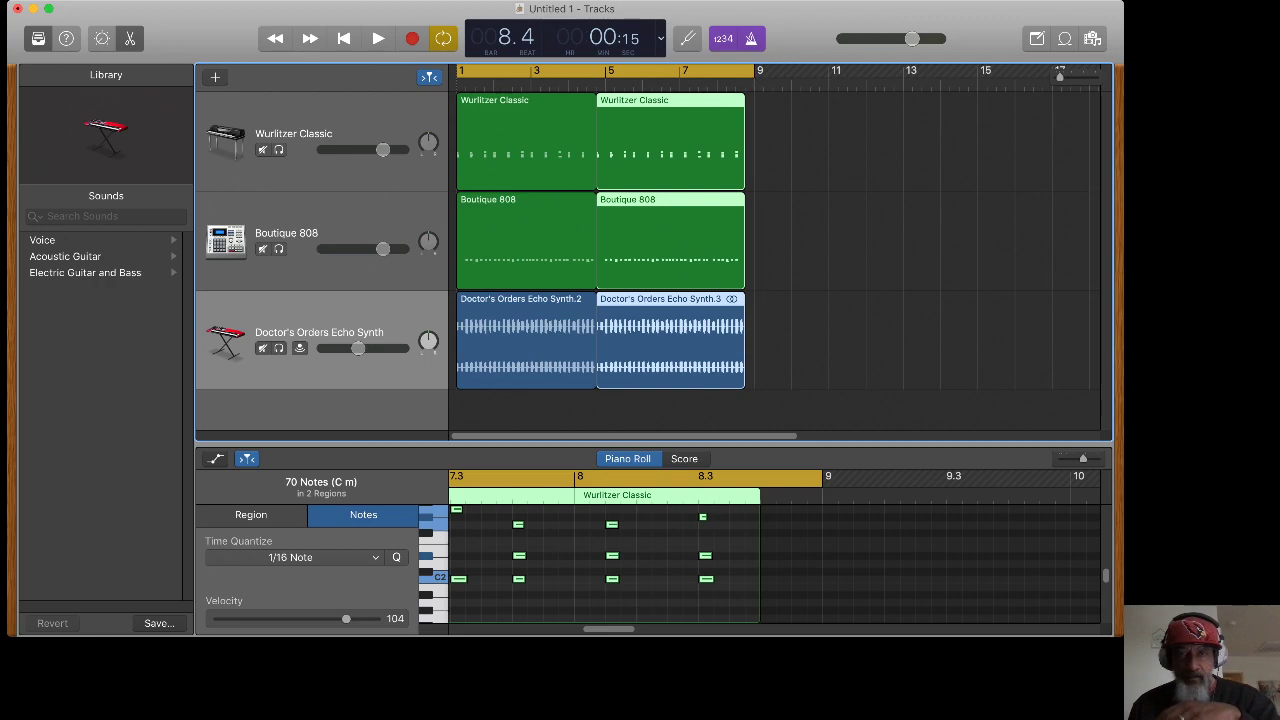
{"action": "key", "text": "space"}
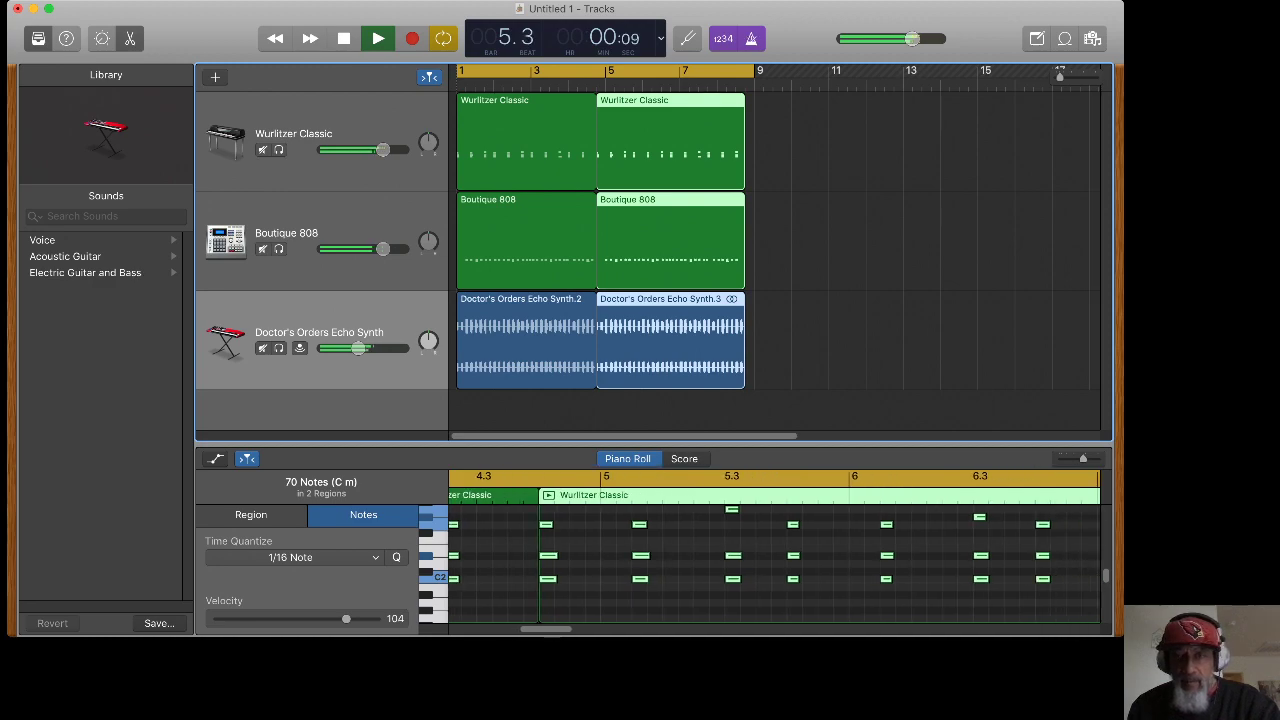
{"action": "key", "text": "space"}
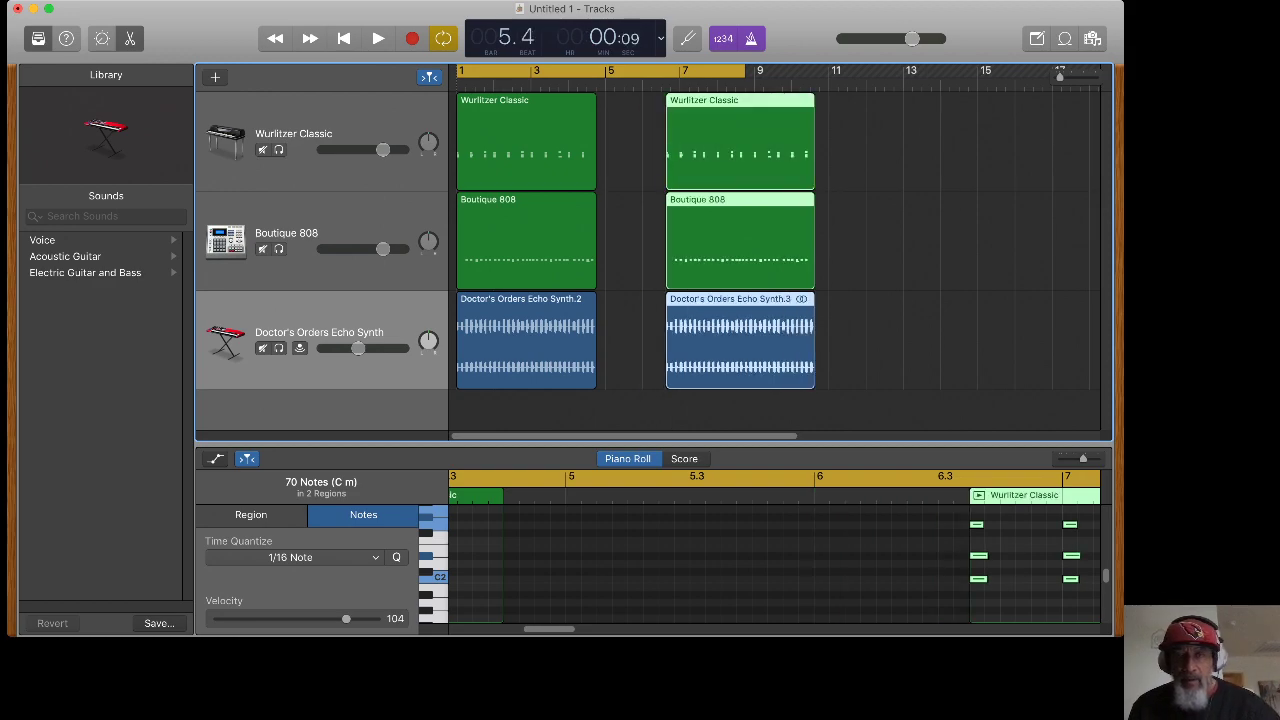
{"action": "left_click", "coordinate": [587, 140]}
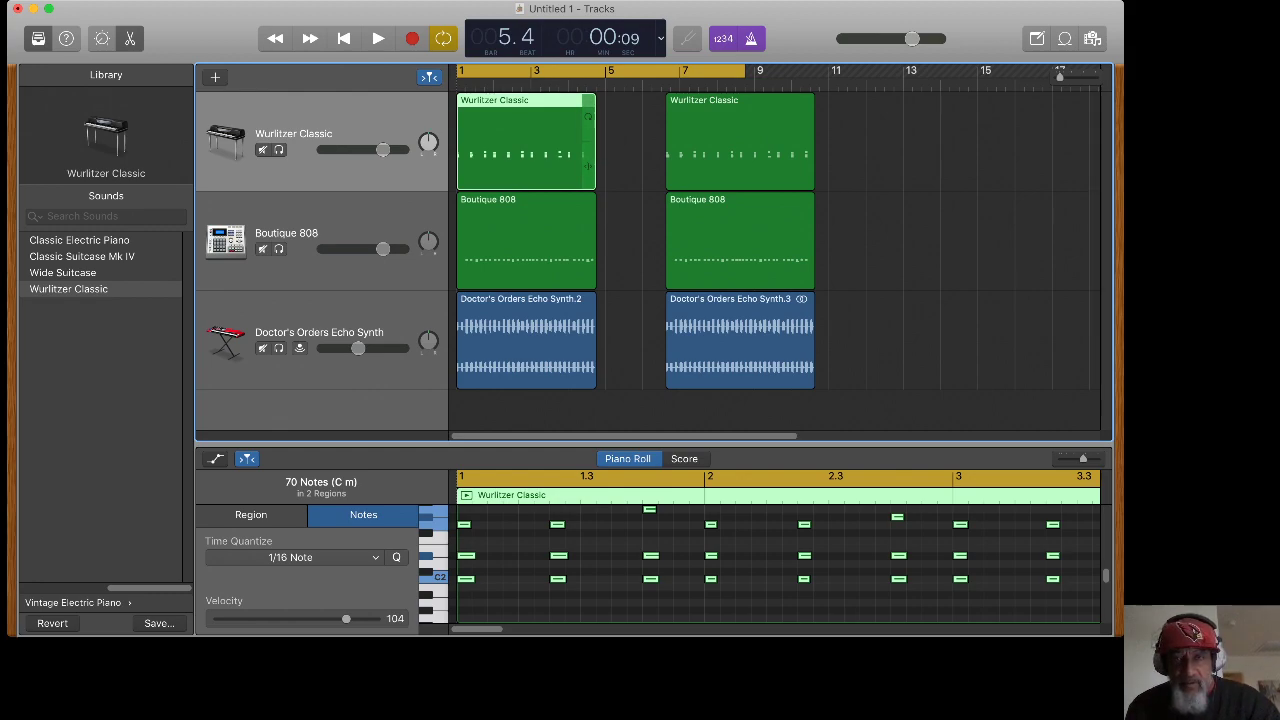
{"action": "left_click", "coordinate": [550, 240]}
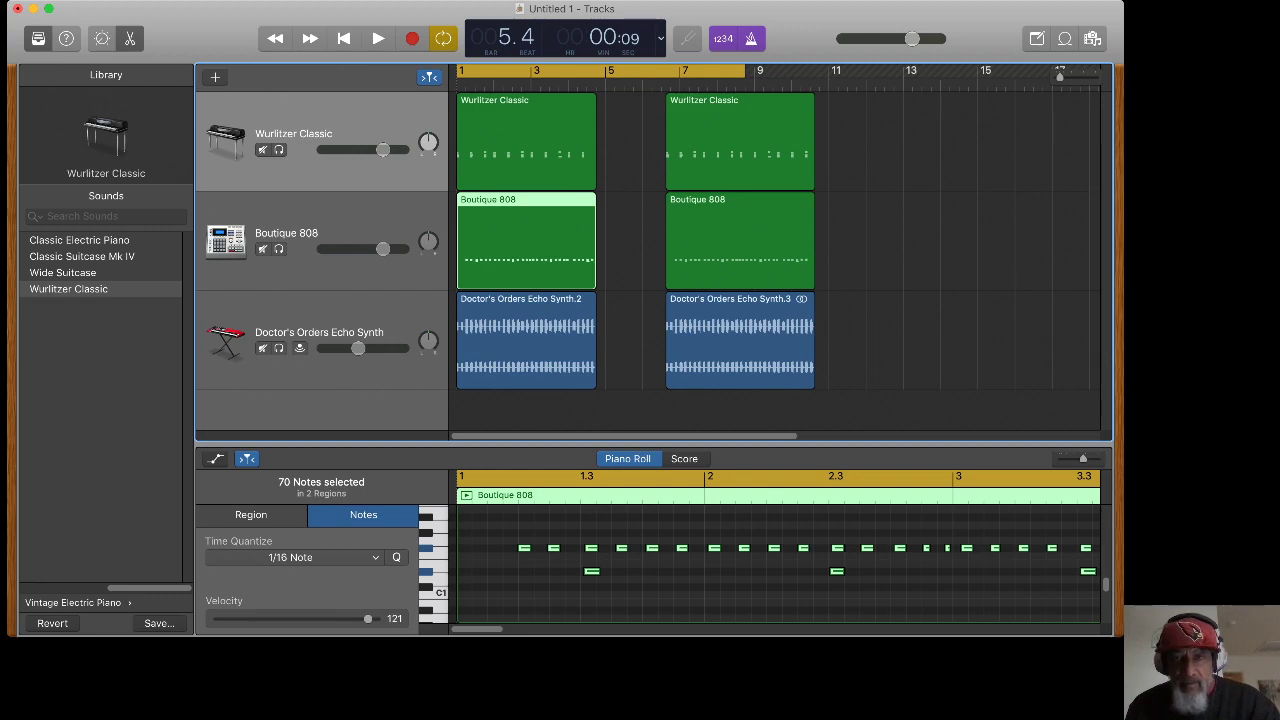
{"action": "key", "text": "Down"}
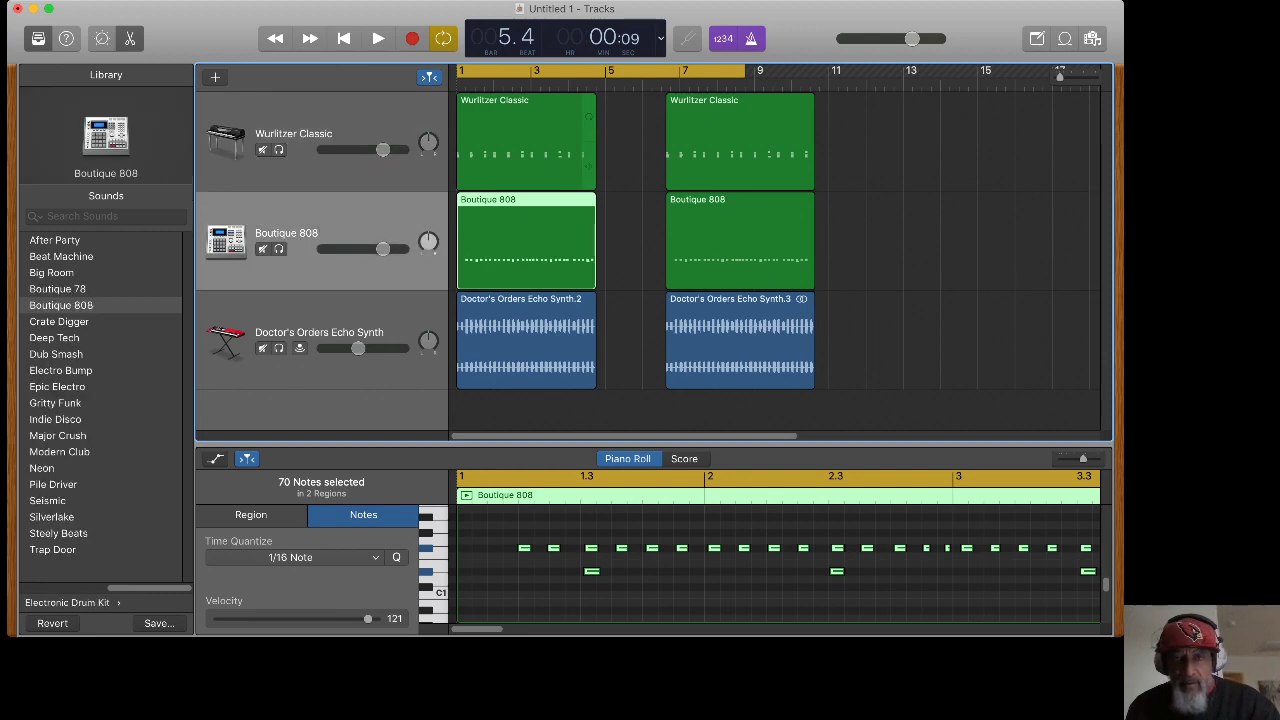
{"action": "left_click", "coordinate": [550, 140], "text": "shift"}
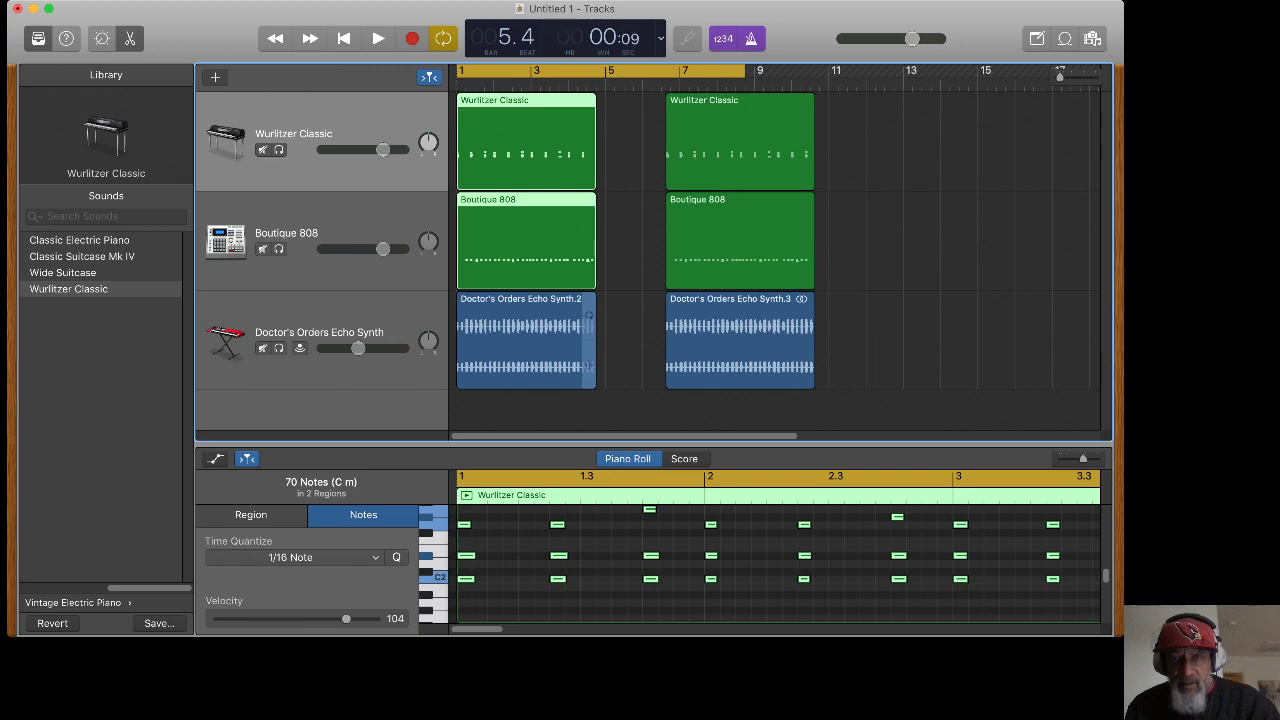
{"action": "left_click", "coordinate": [588, 318], "text": "shift"}
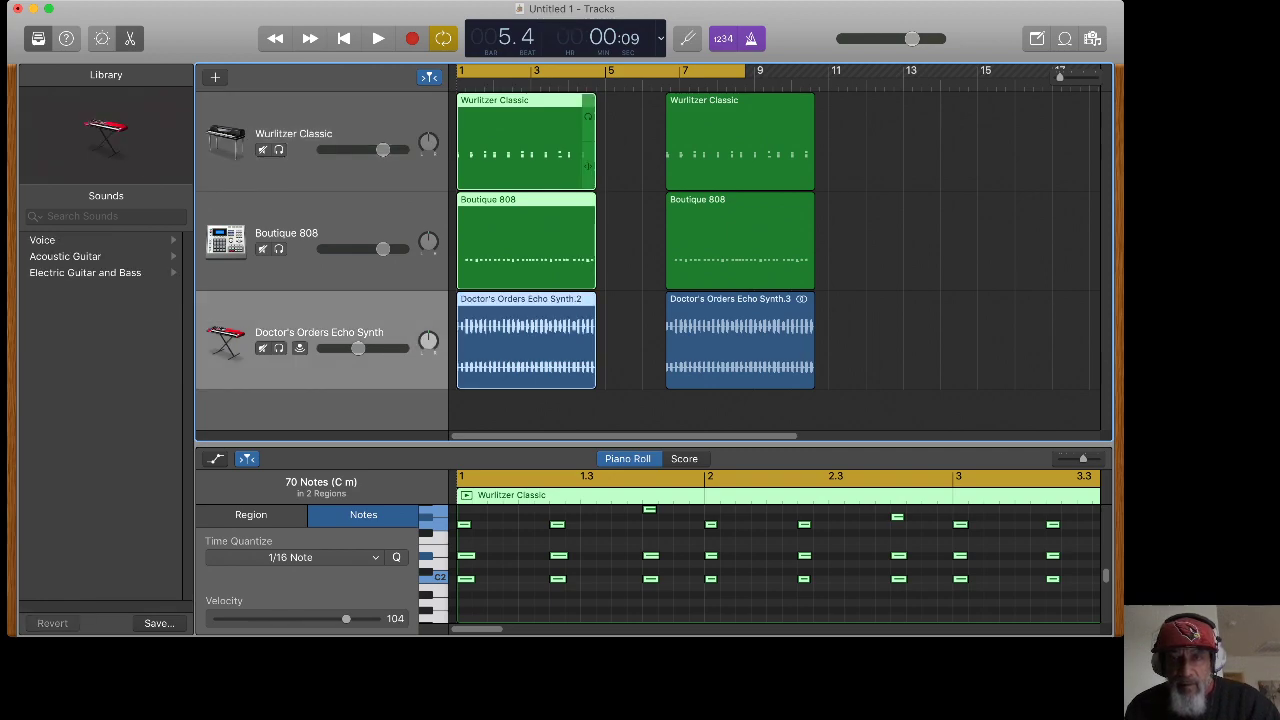
{"action": "left_click", "coordinate": [614, 142]}
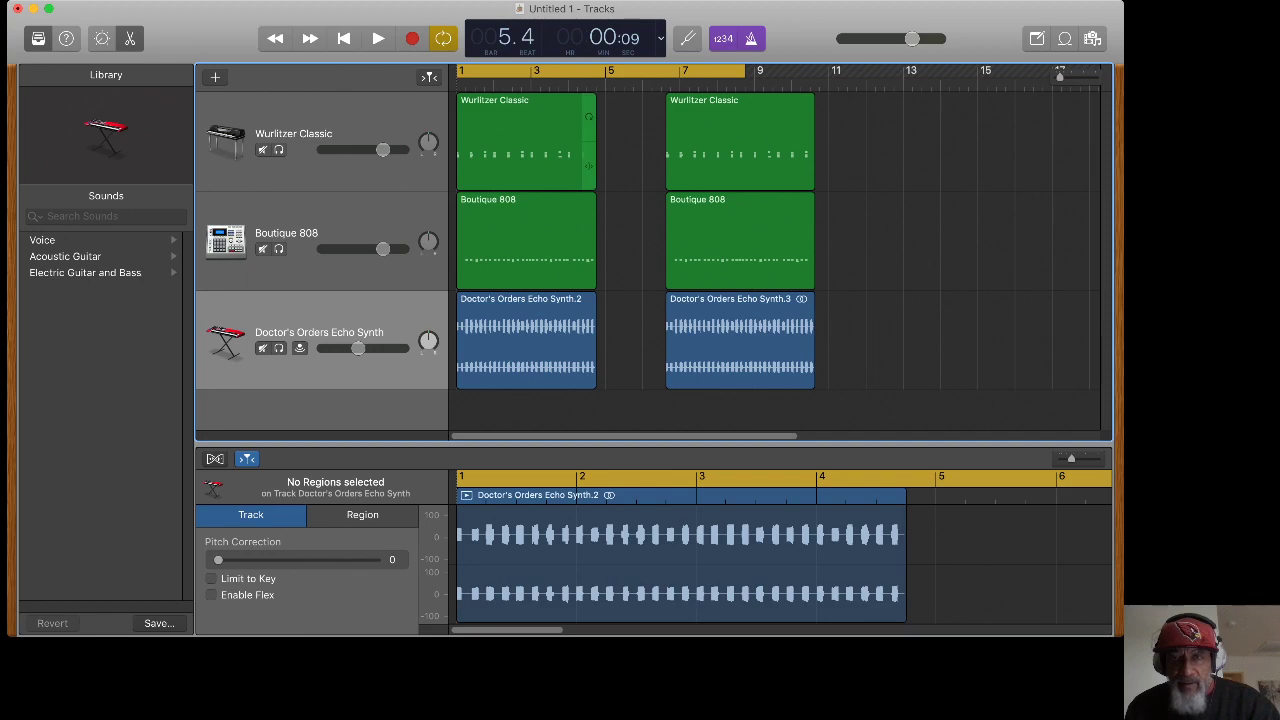
- Lengthen the first Wurlitzer Classic, Boutique 808 and Doctor's Orders Echo Synth regions so each one ends at bar 5
{"action": "left_click_drag", "start_coordinate": [594, 182], "coordinate": [603, 185]}
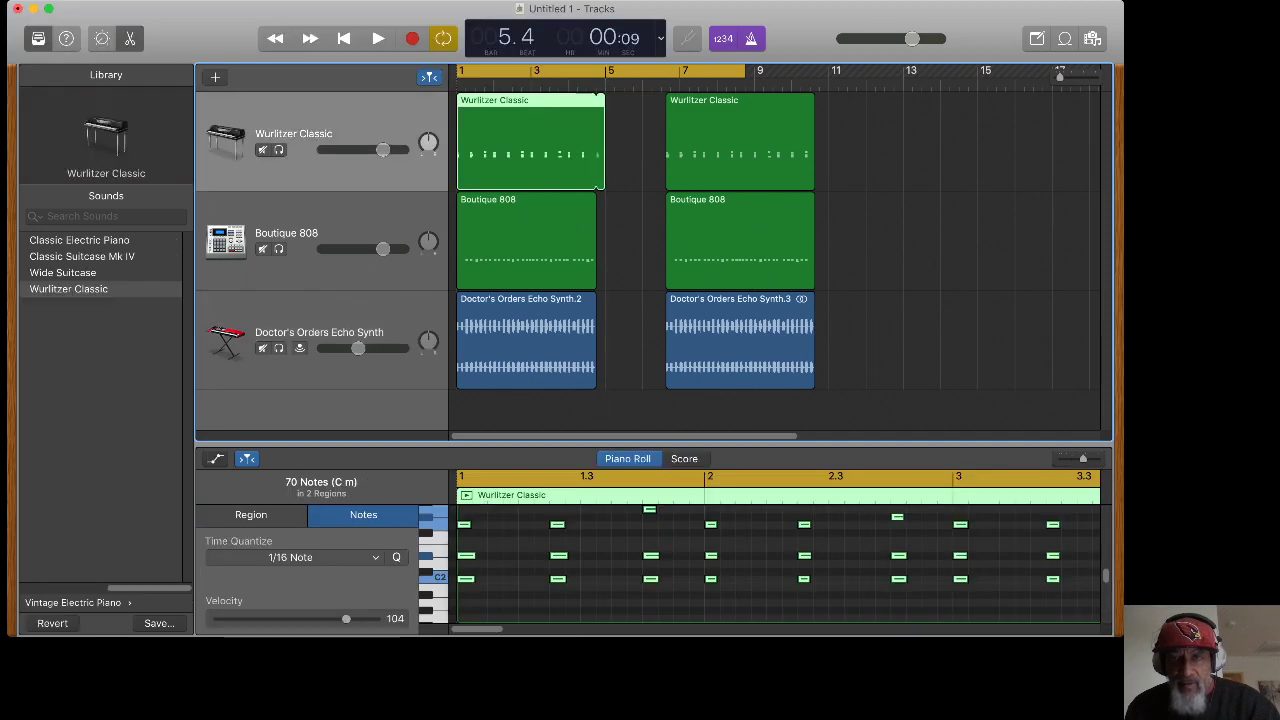
{"action": "left_click_drag", "start_coordinate": [594, 280], "coordinate": [603, 283]}
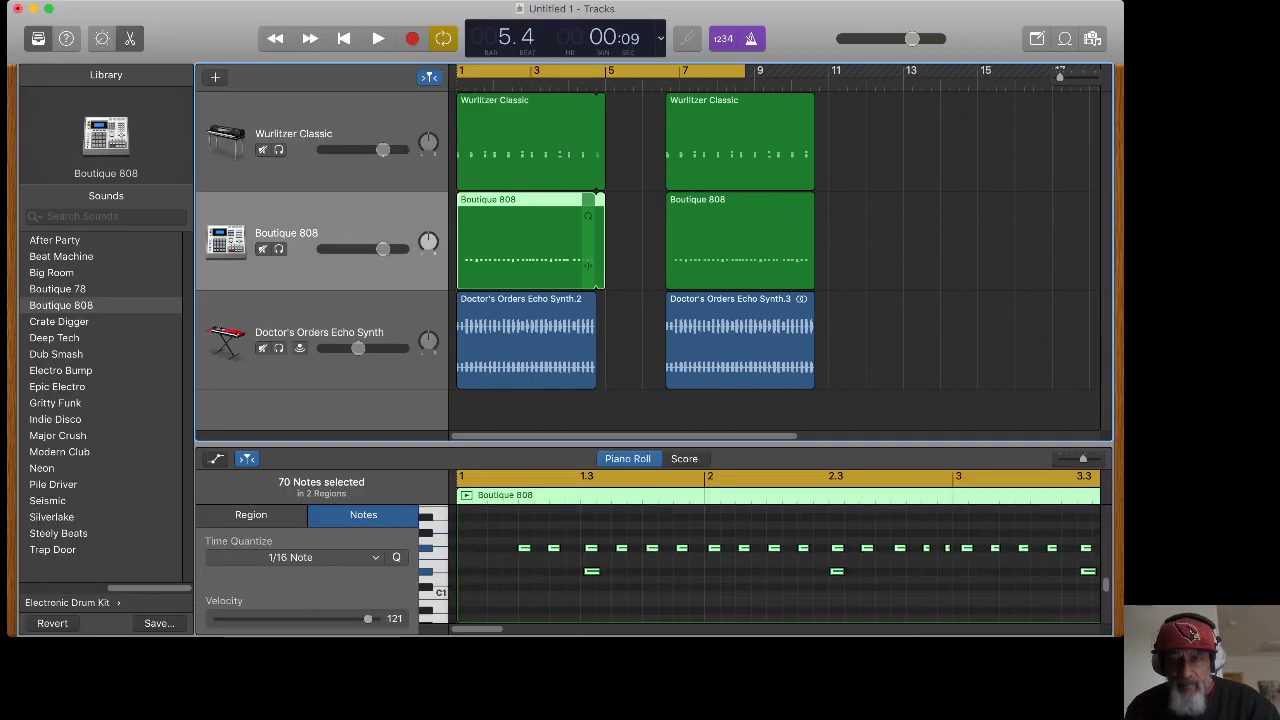
{"action": "left_click_drag", "start_coordinate": [594, 378], "coordinate": [603, 381]}
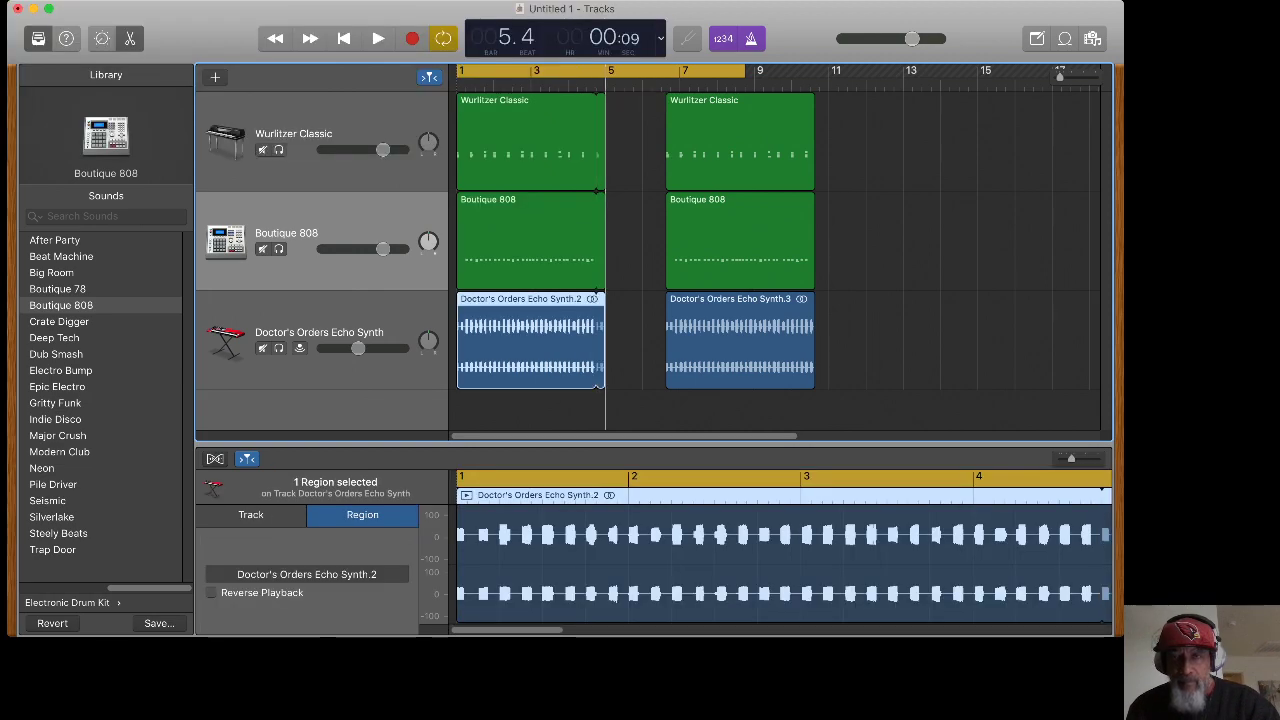
- Select the repeated regions on all three tracks and move them together to start at bar 5, directly after the originals
{"action": "left_click", "coordinate": [673, 165]}
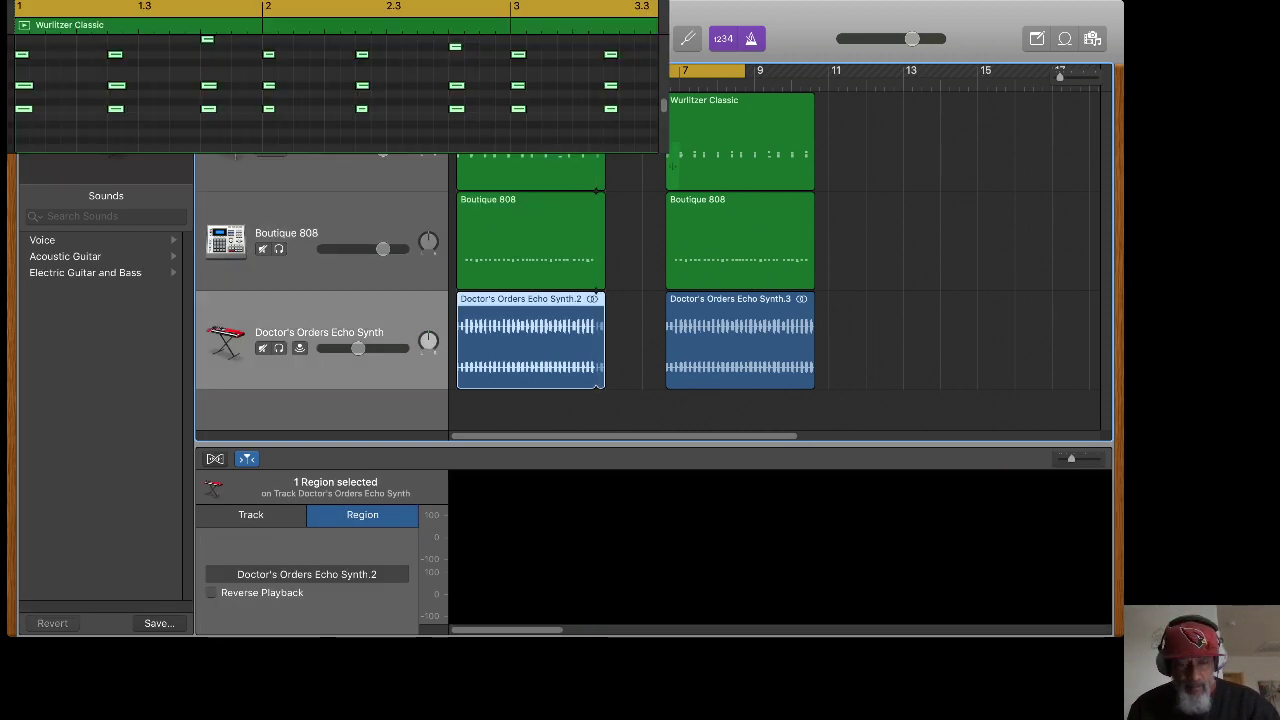
{"action": "left_click", "coordinate": [675, 258], "text": "shift"}
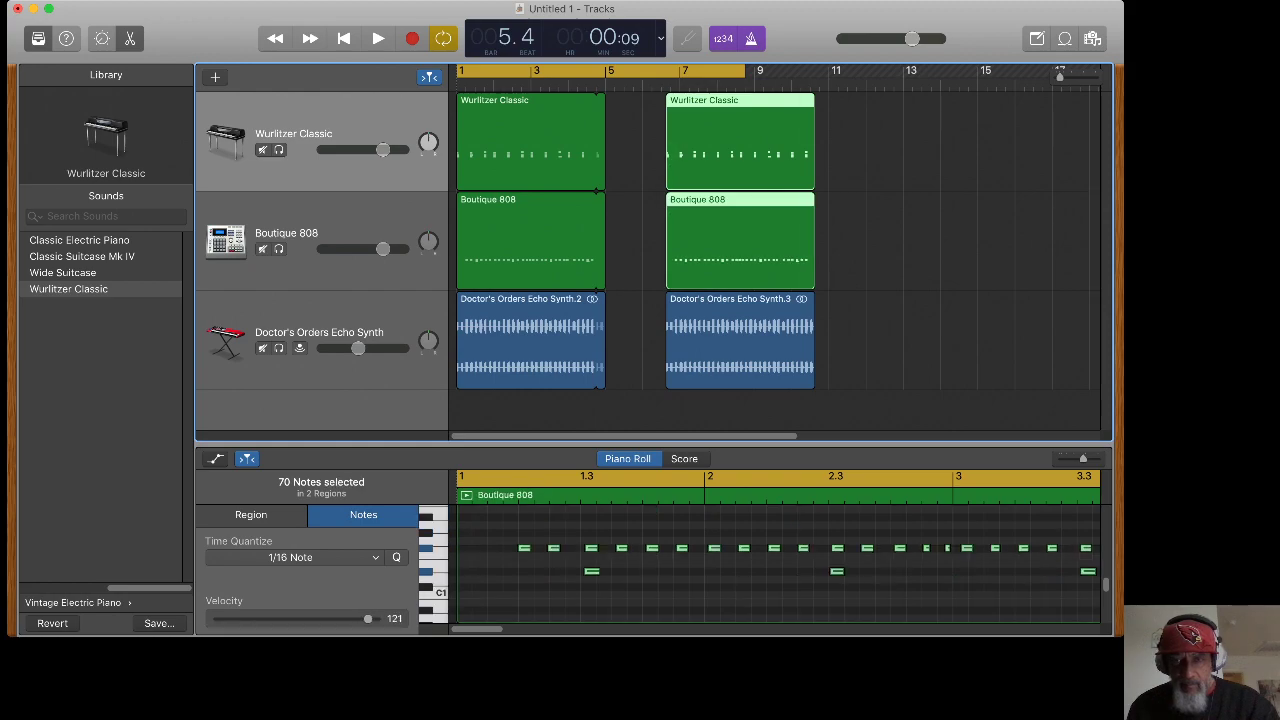
{"action": "left_click", "coordinate": [676, 356], "text": "shift"}
{"action": "left_click_drag", "start_coordinate": [676, 356], "coordinate": [615, 340]}
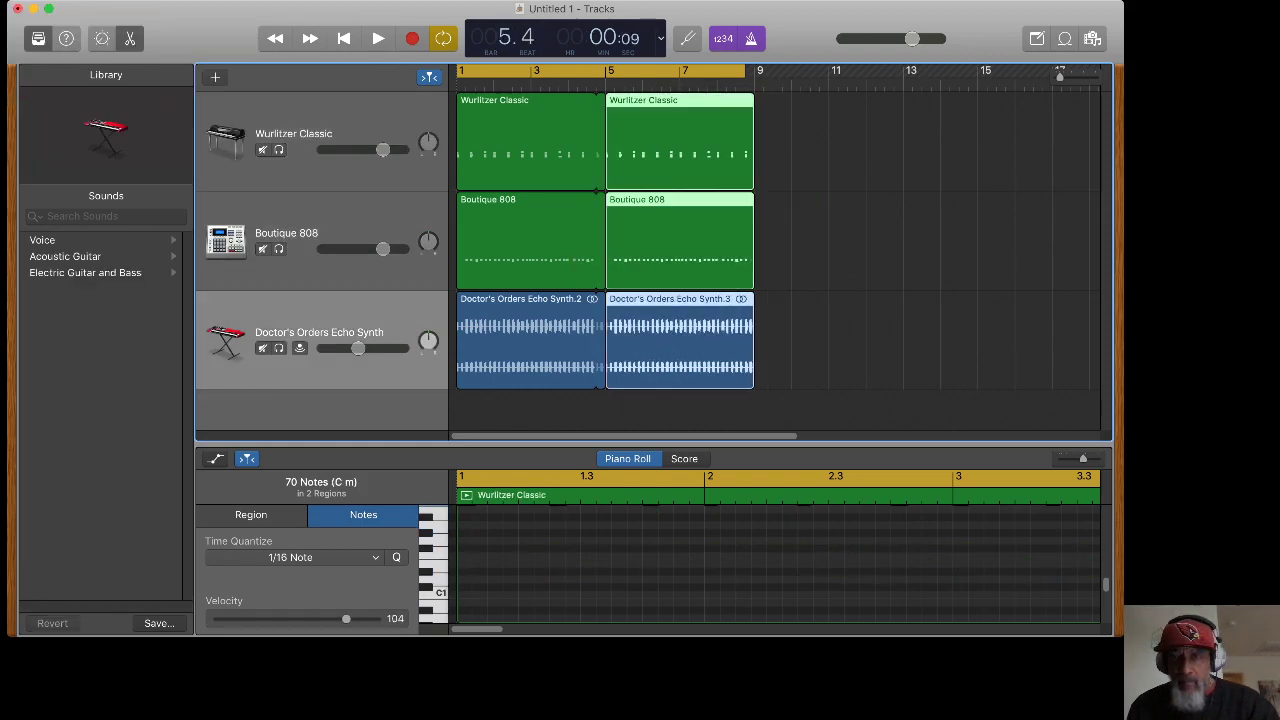
- Extend the cycle area to the end of the repeated regions at bar 9 and play the arrangement from the beginning
{"action": "left_click_drag", "start_coordinate": [745, 71], "coordinate": [754, 71]}
{"action": "left_click", "coordinate": [830, 340]}
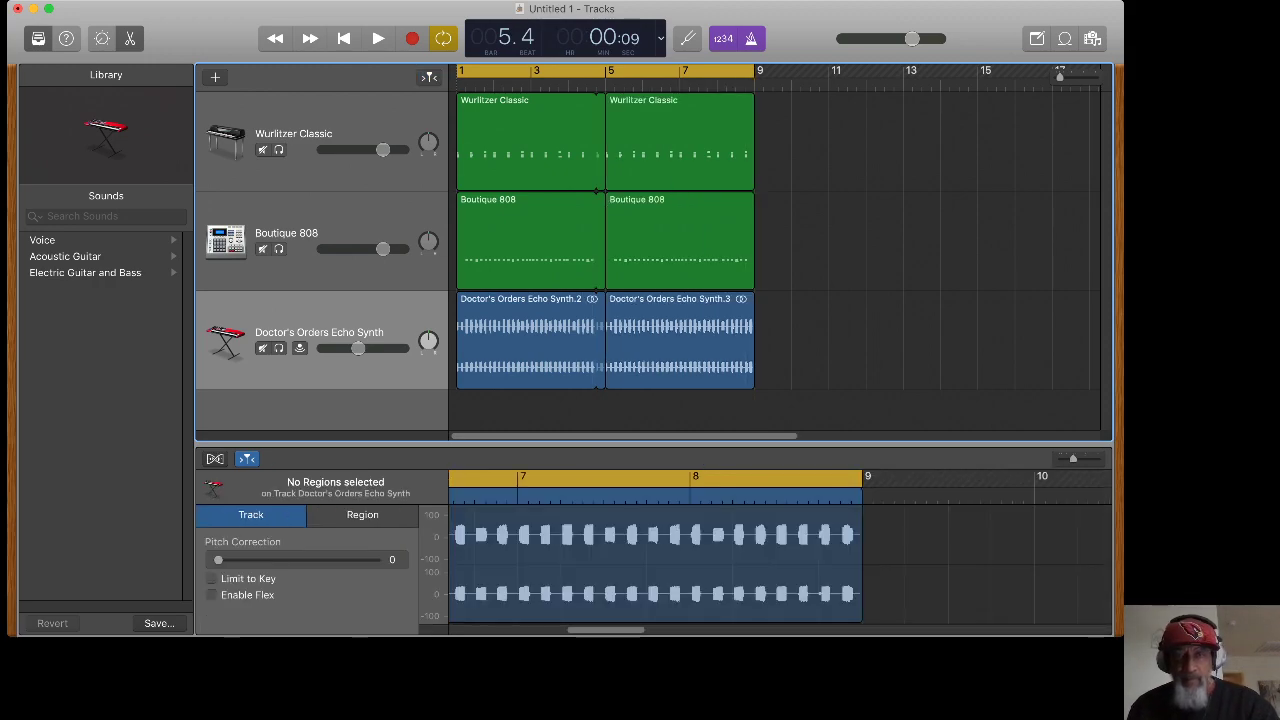
{"action": "key", "text": "Return"}
{"action": "key", "text": "space"}
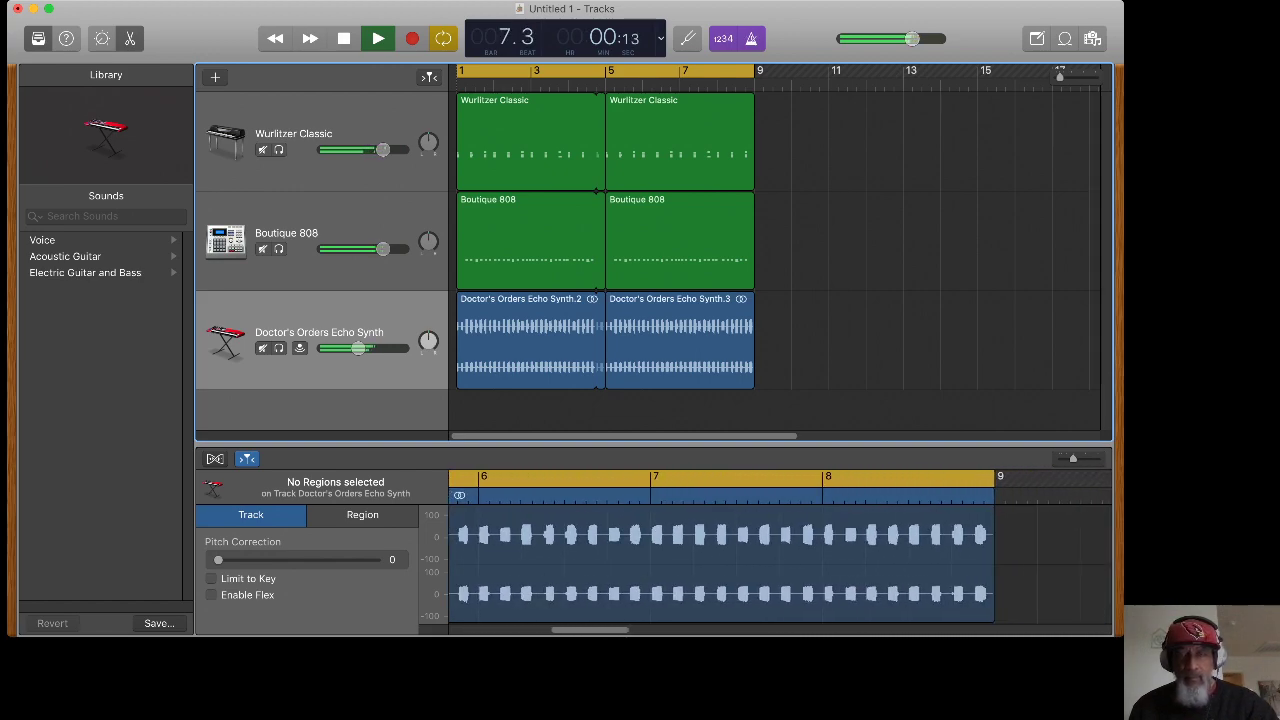
{"action": "key", "text": "space"}
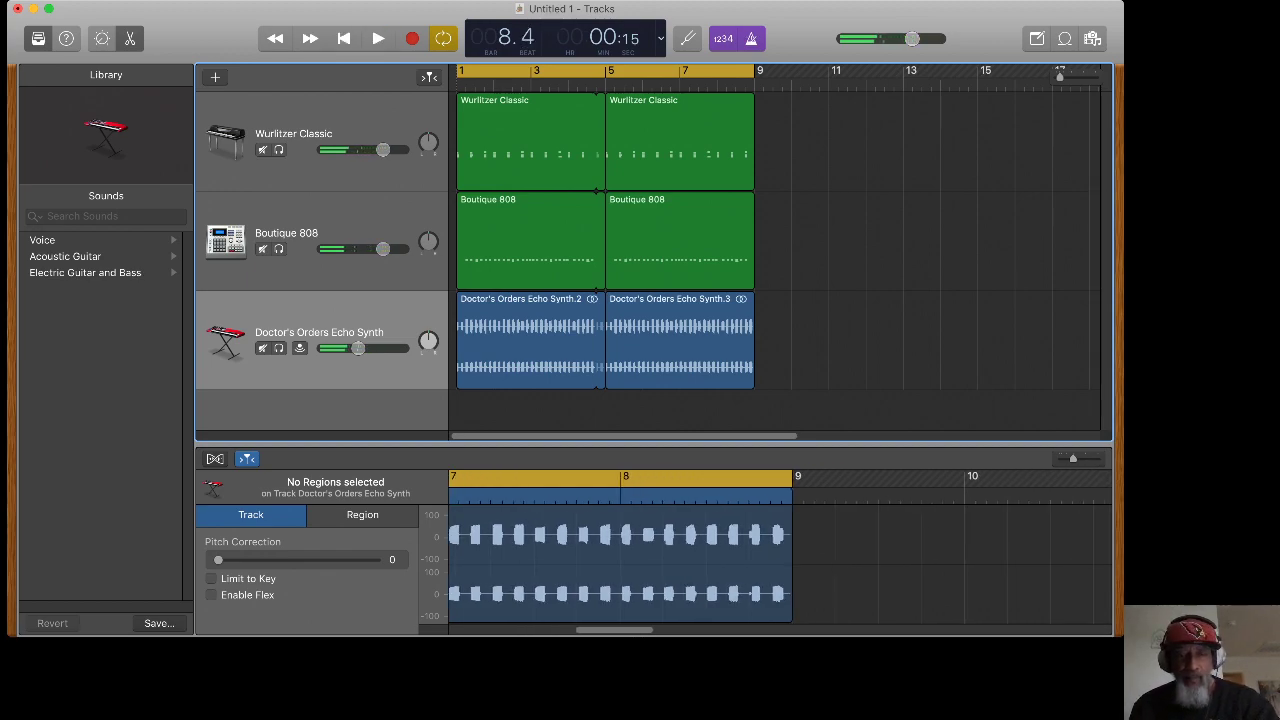